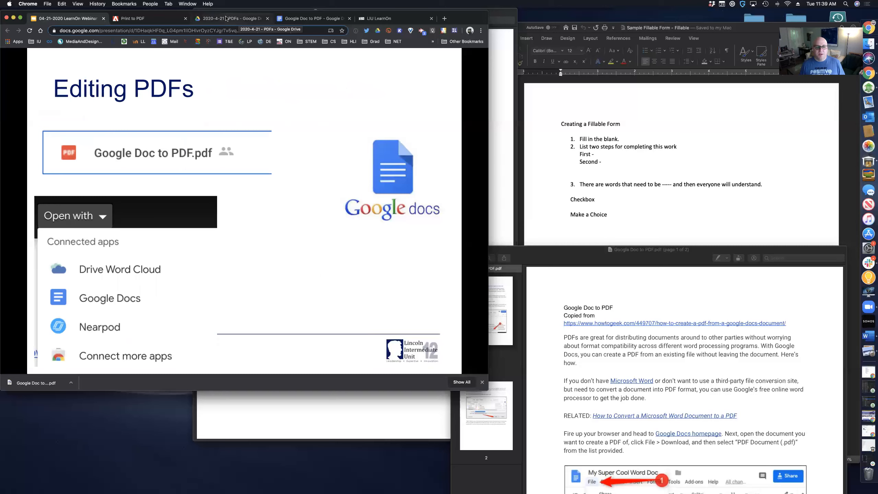
# Open Google Doc to PDF.pdf from the 2020-4-21 - PDFs Drive folder and convert it to an editable document with Google Docs
pyautogui.click(227, 18)
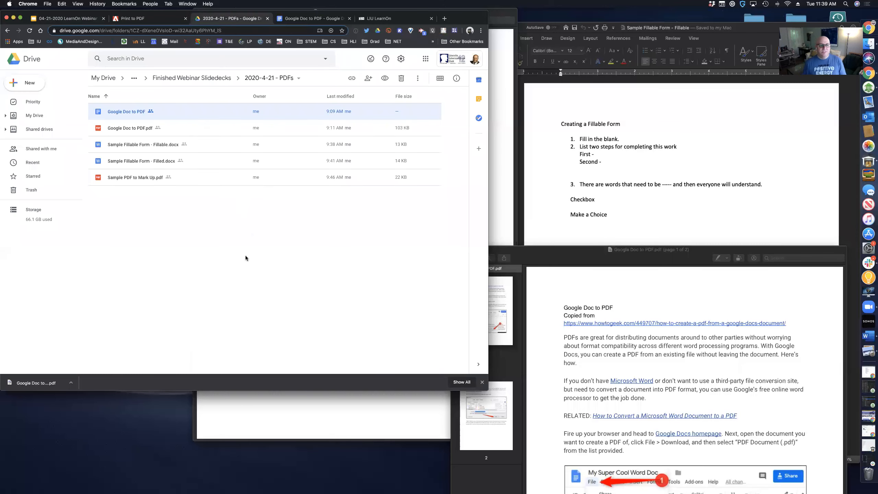
pyautogui.doubleClick(127, 129)
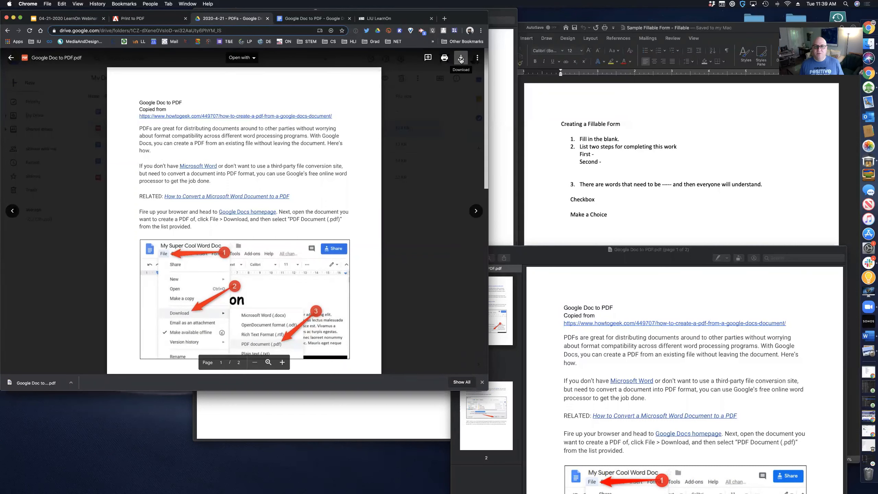
pyautogui.click(478, 58)
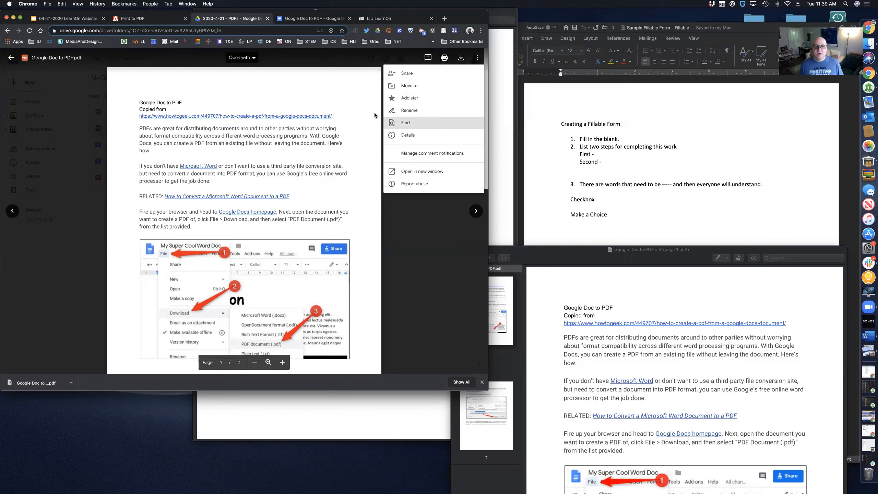
pyautogui.click(309, 96)
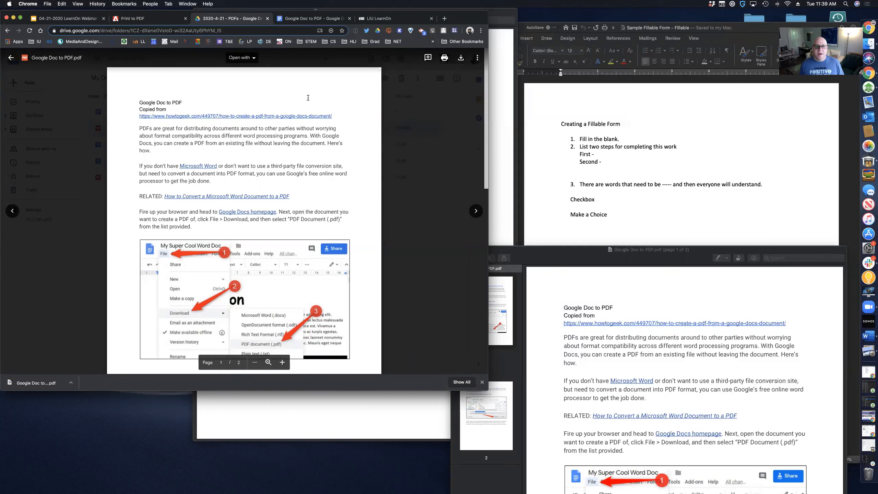
pyautogui.click(253, 57)
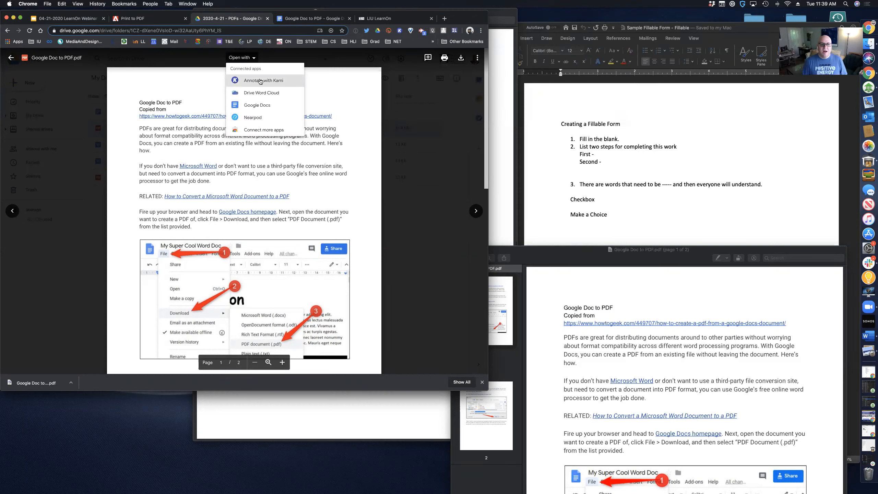
pyautogui.click(275, 108)
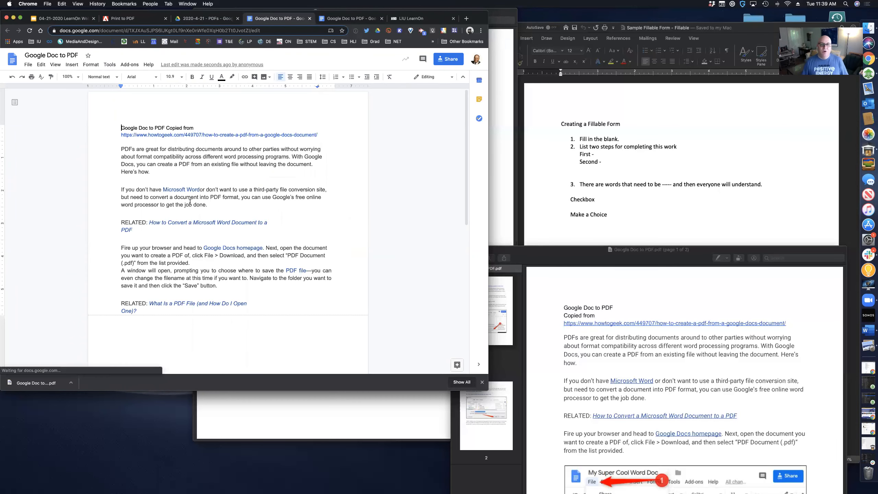
# Compare the converted Google Doc's text, links and images with the original PDF
pyautogui.scroll(-2, 209, 193)
pyautogui.scroll(2, 209, 191)
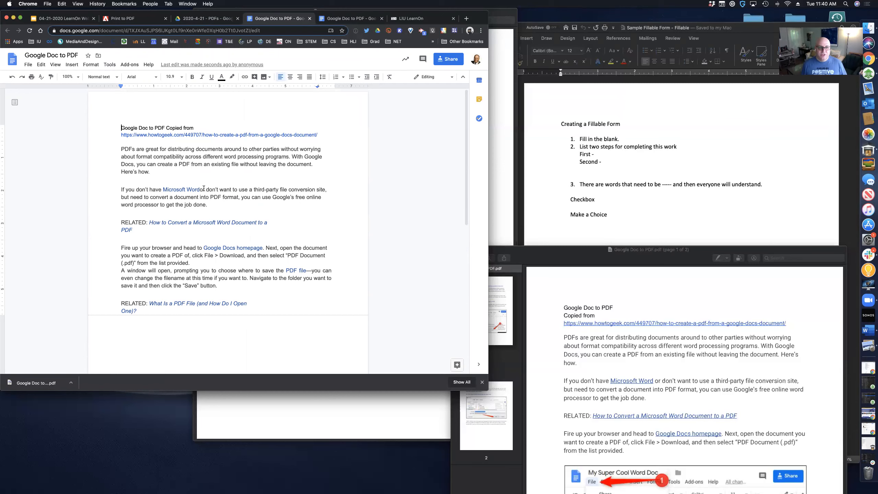
pyautogui.click(209, 18)
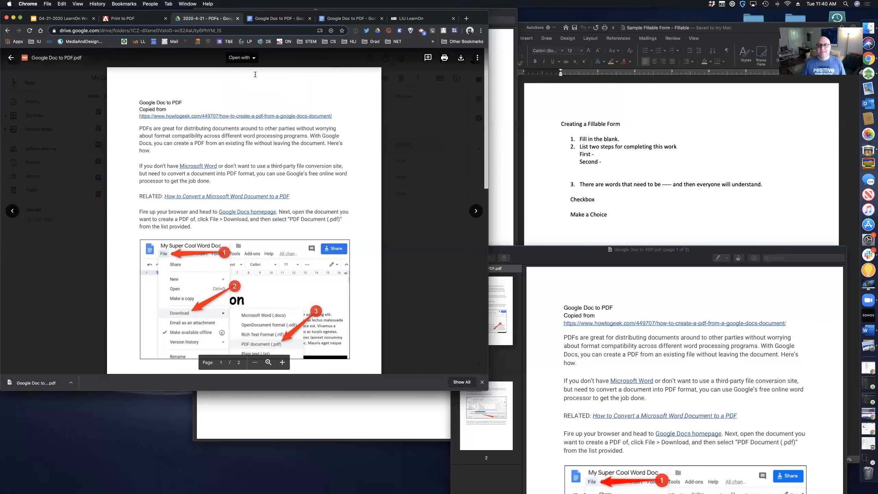
pyautogui.click(272, 20)
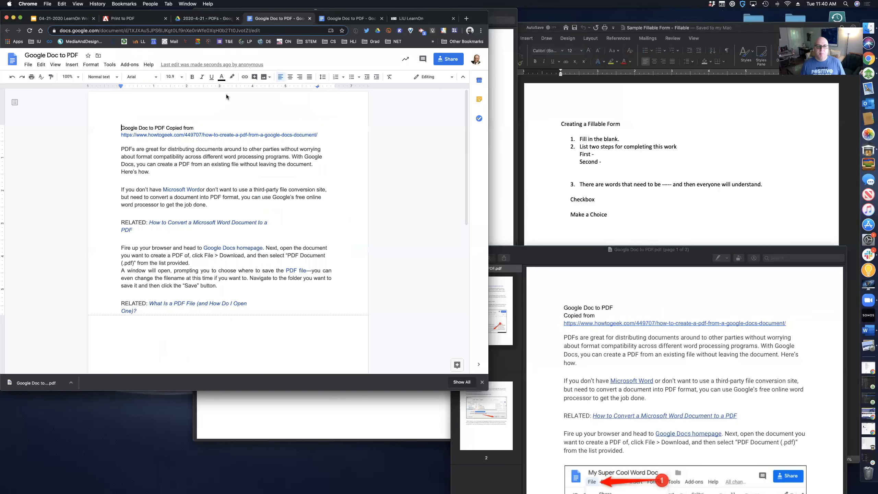
pyautogui.moveTo(122, 149); pyautogui.dragTo(199, 223)
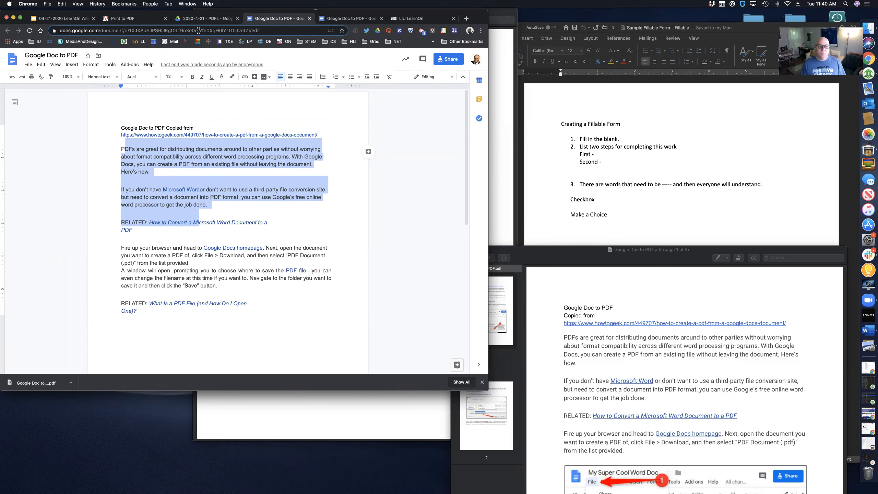
# Capture a screenshot of the annotated Download instructions image on the first page of the original PDF
pyautogui.click(203, 19)
pyautogui.scroll(-5, 224, 200)
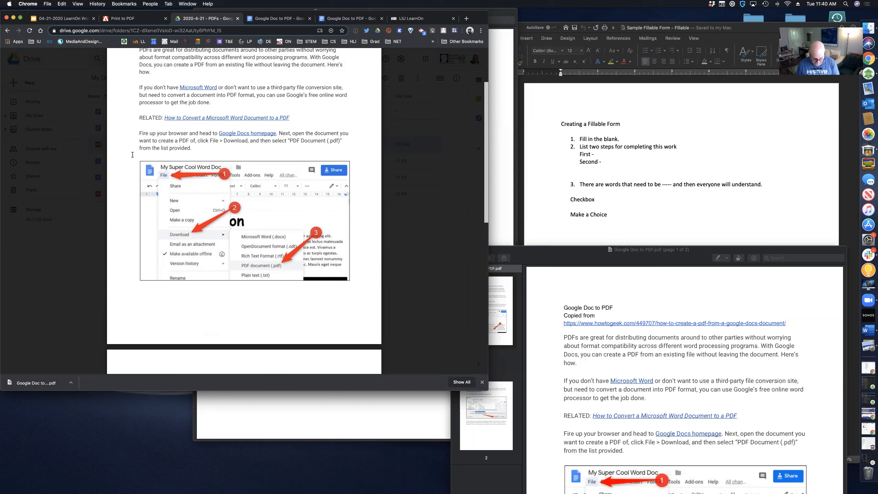
pyautogui.press('super+shift+4')
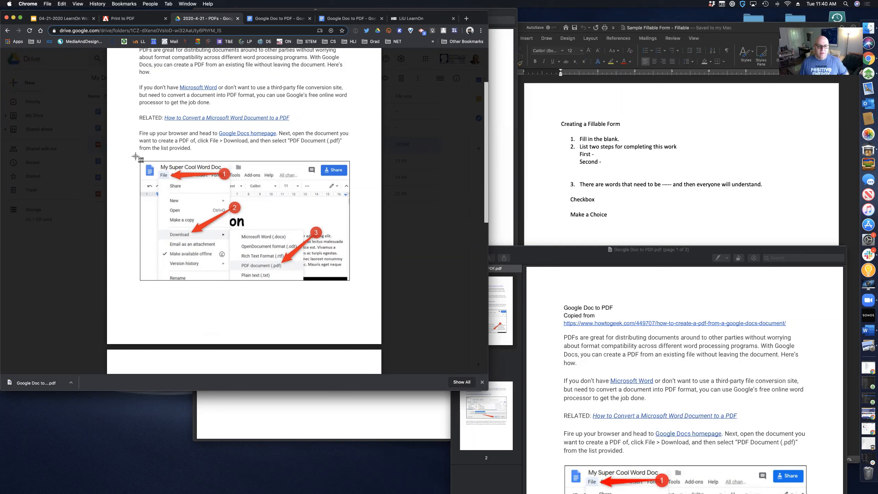
pyautogui.moveTo(136, 156); pyautogui.dragTo(357, 285)
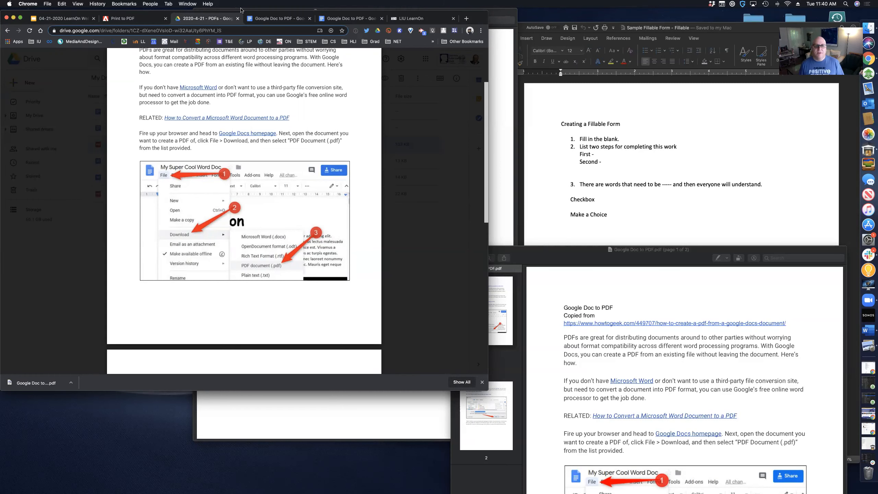
# Paste the captured image into the converted Google Doc above the "RELATED: How to Convert a Microsoft Word Document to a PDF" line
pyautogui.click(275, 20)
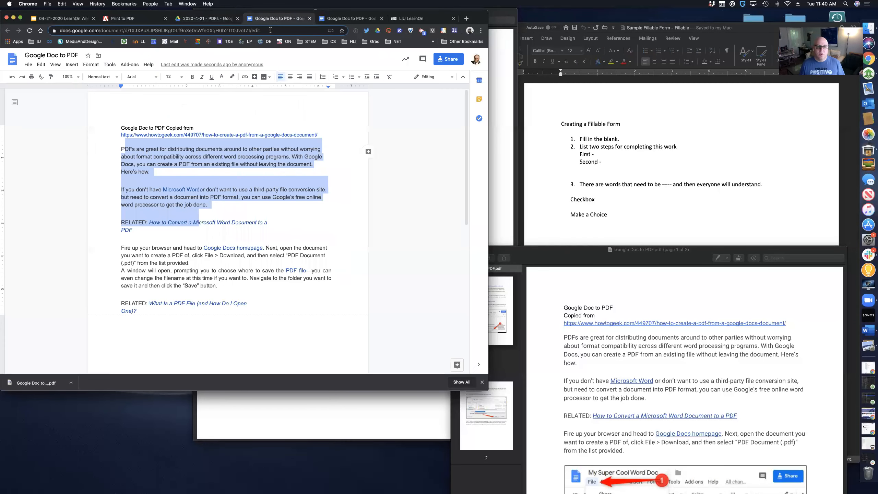
pyautogui.click(161, 222)
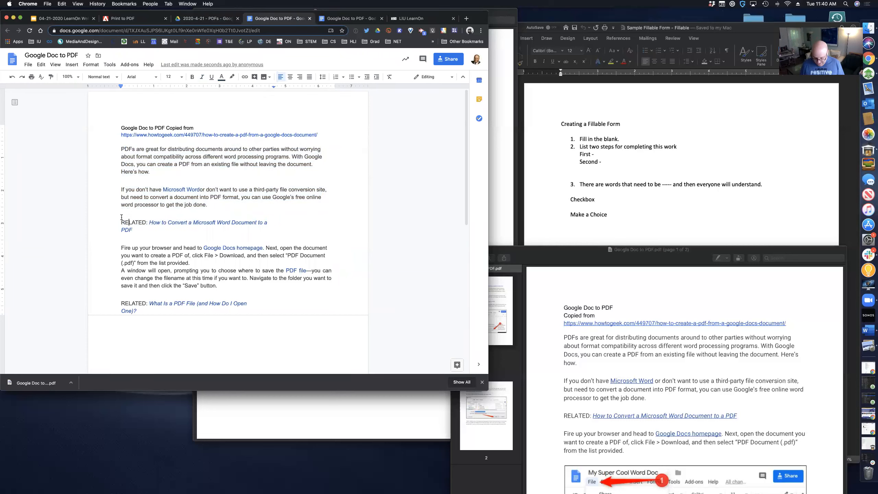
pyautogui.press('super+v')
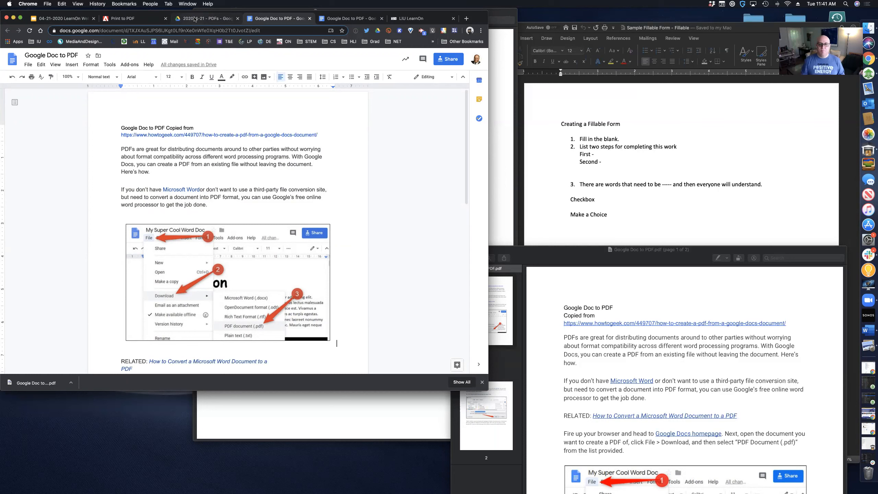
# Return to the webinar slides, dismiss the Google Doc to PDF.pdf preview window, and advance to the "Fillable PDFs - Word" slide
pyautogui.click(59, 18)
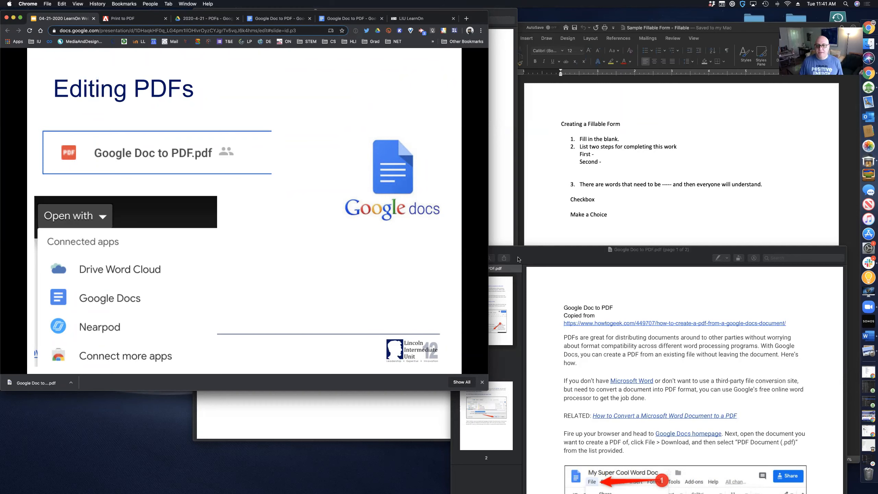
pyautogui.click(541, 258)
pyautogui.click(455, 252)
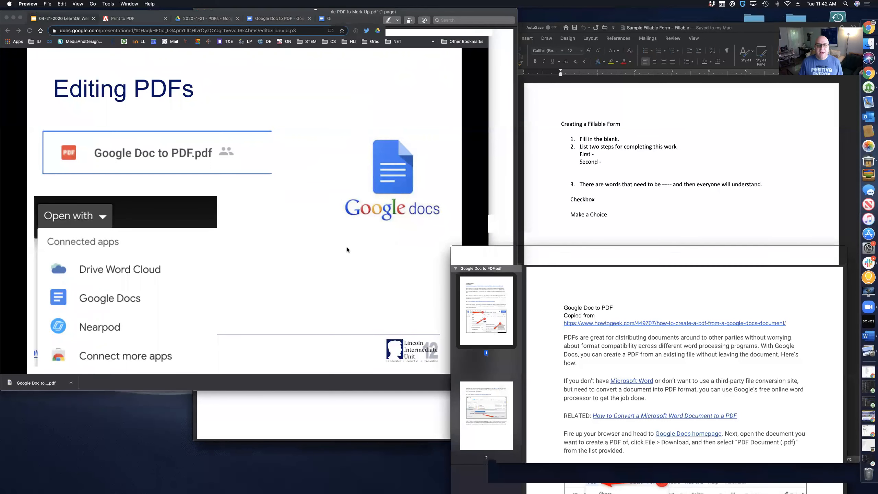
pyautogui.click(152, 187)
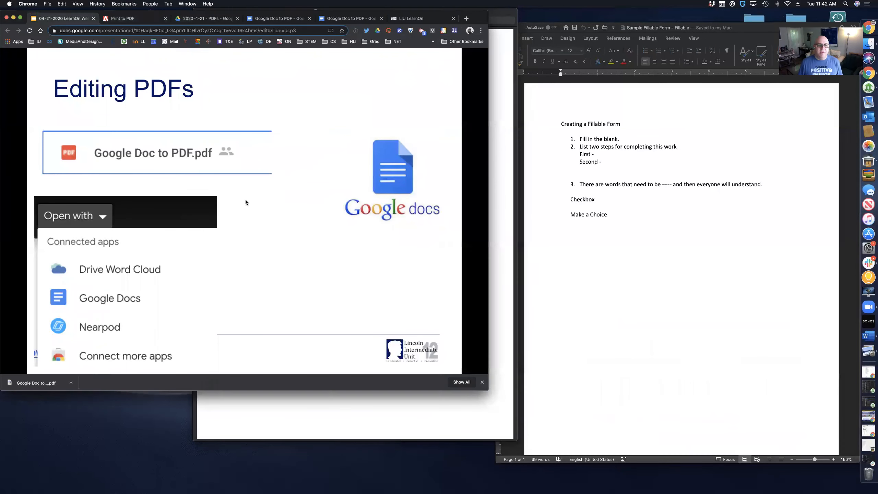
pyautogui.click(272, 208)
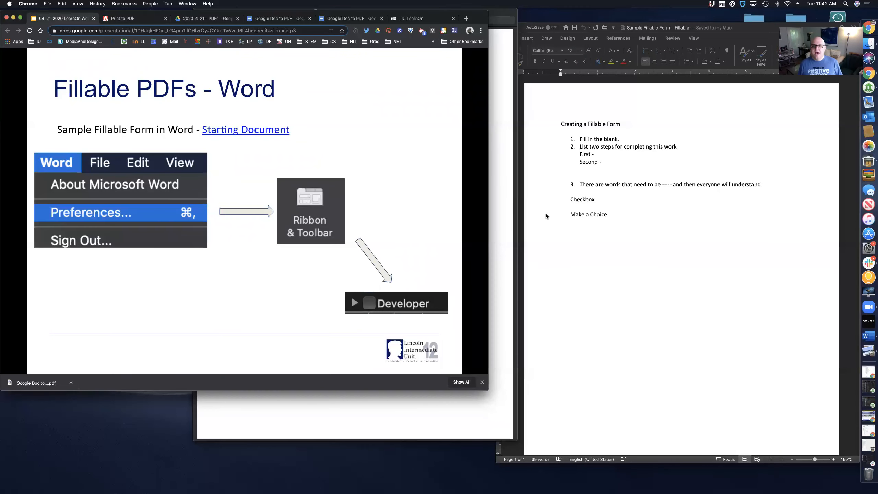
# Switch to Sample Fillable Form - Fillable in Word and enable Developer in the Ribbon & Toolbar preferences, saving the change
pyautogui.click(546, 179)
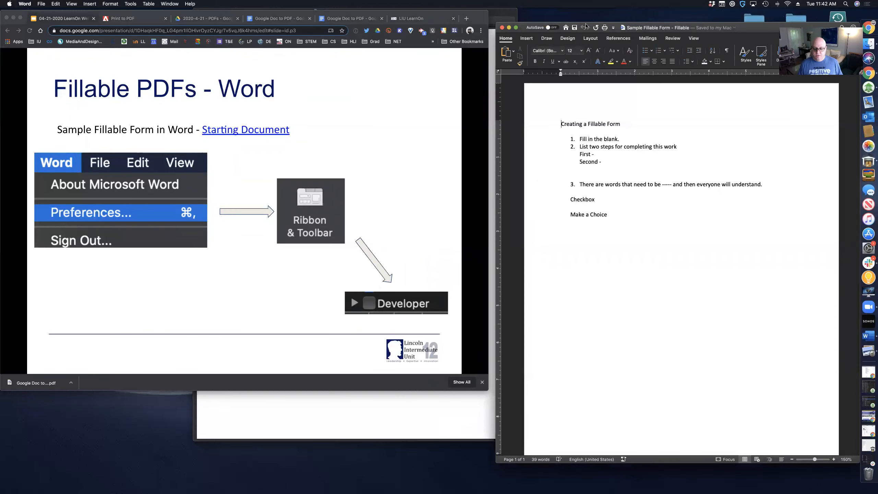
pyautogui.moveTo(587, 26); pyautogui.dragTo(330, 28)
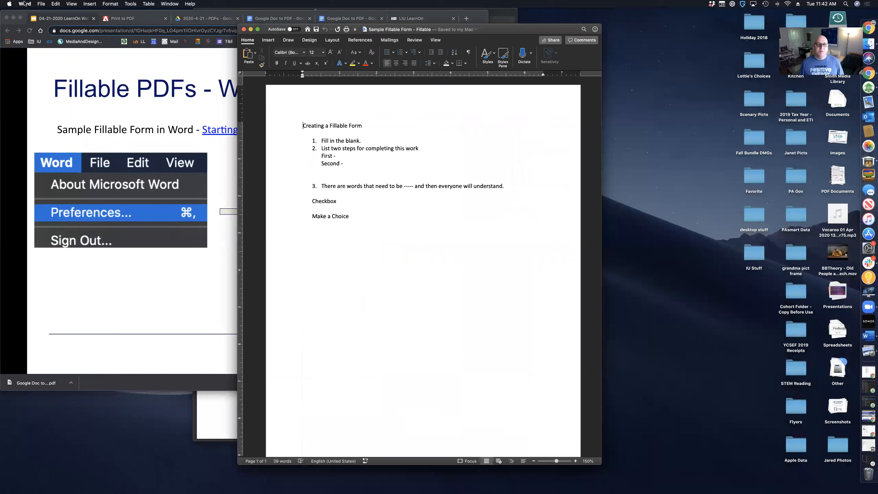
pyautogui.click(25, 4)
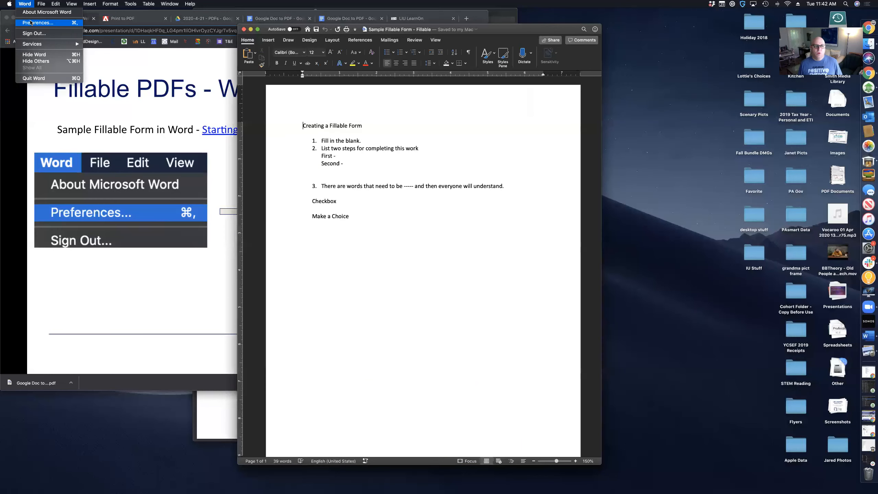
pyautogui.click(30, 23)
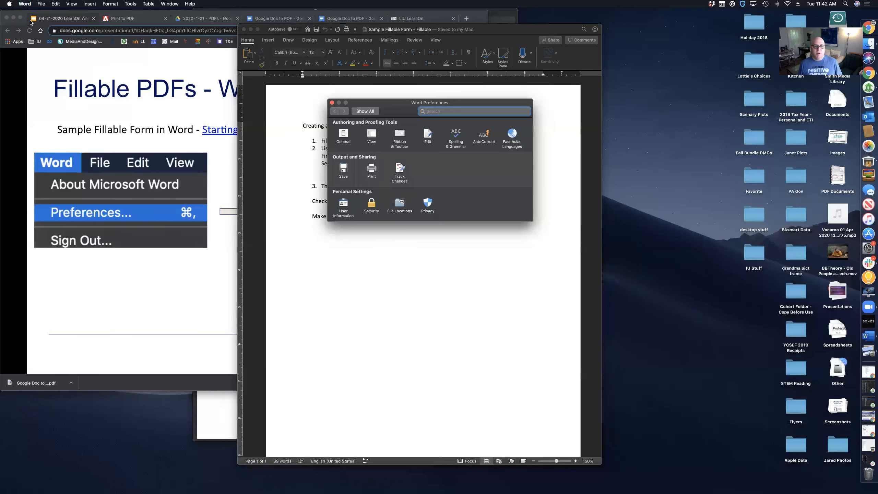
pyautogui.click(399, 137)
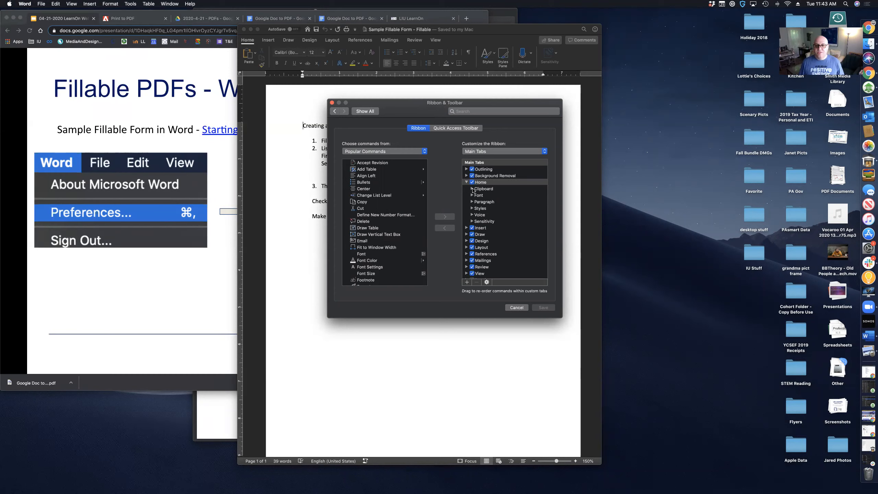
pyautogui.scroll(-2, 487, 205)
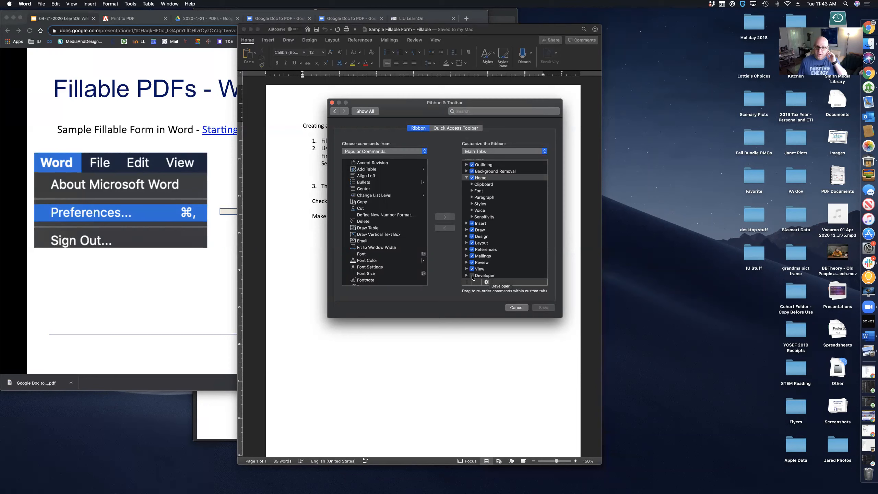
pyautogui.click(473, 276)
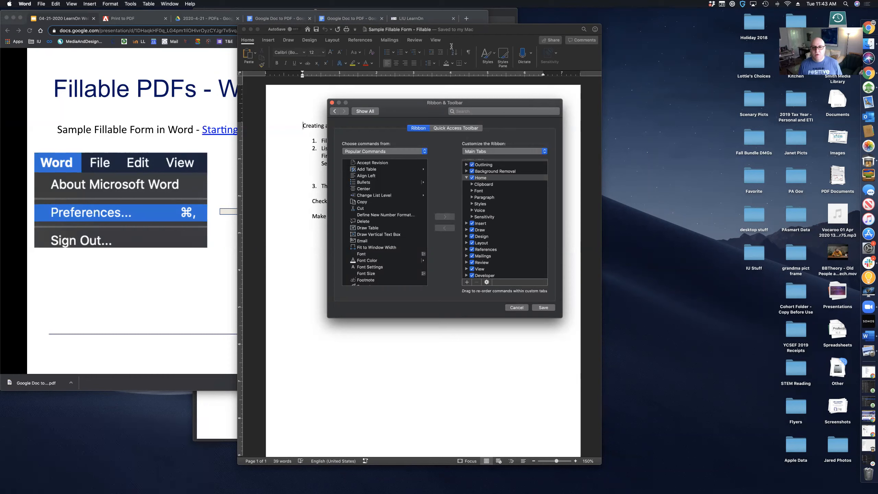
pyautogui.scroll(1, 479, 177)
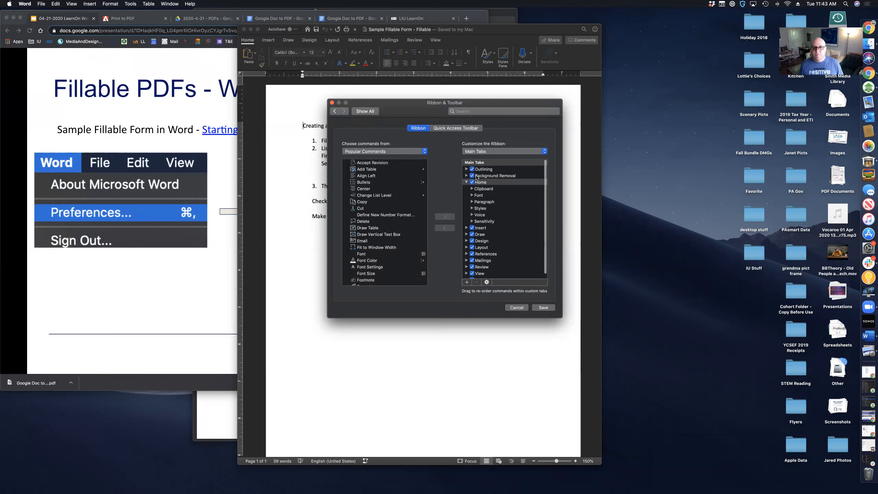
pyautogui.scroll(-1, 482, 232)
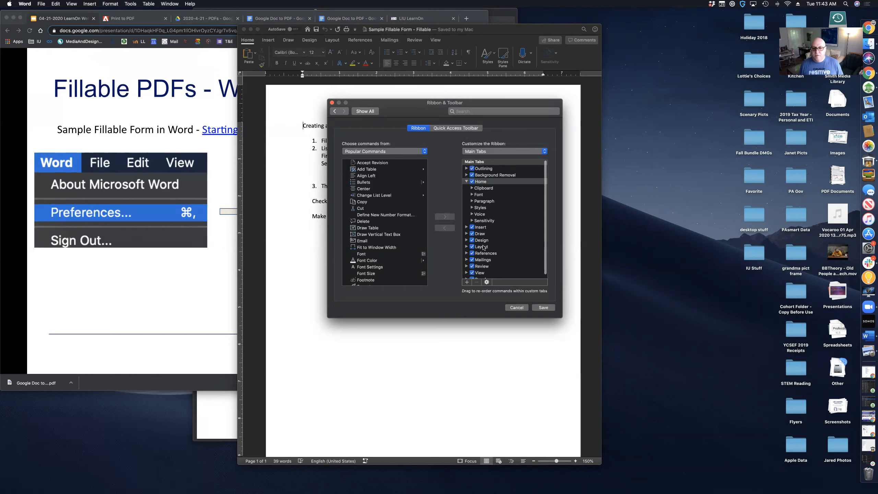
pyautogui.click(543, 307)
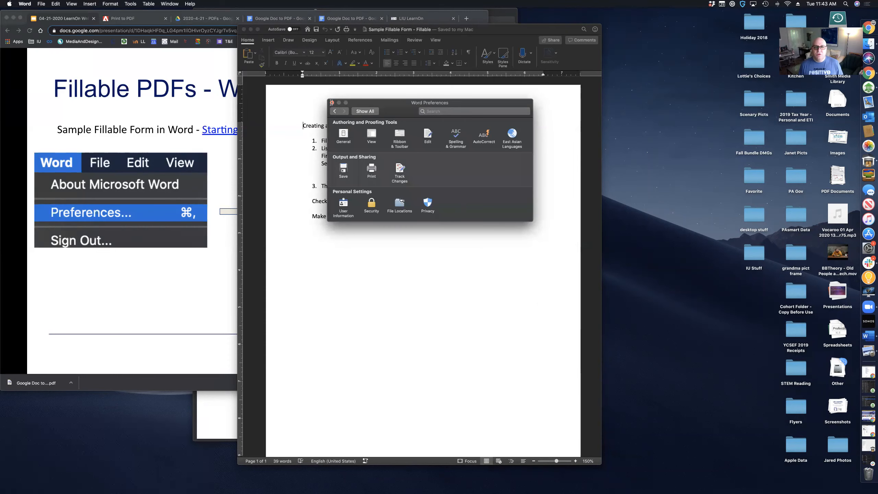
pyautogui.click(332, 103)
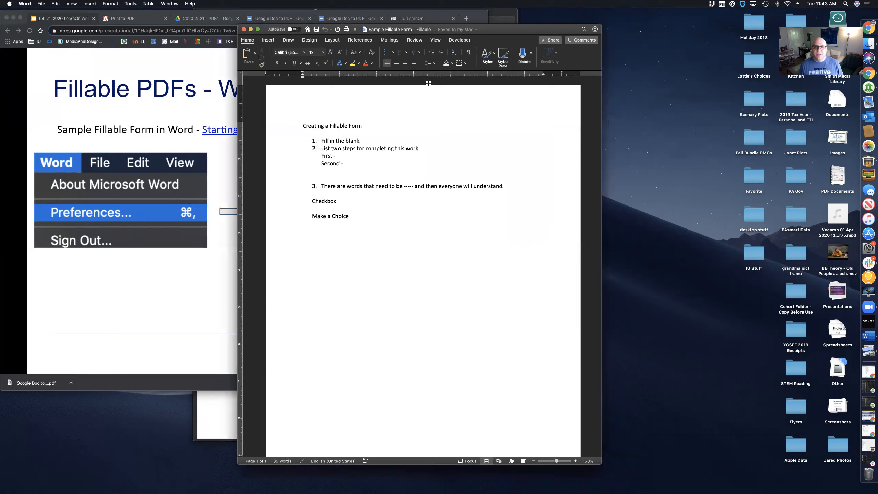
# Replace the word "blank" in item 1 with a Text Box form field
pyautogui.click(459, 41)
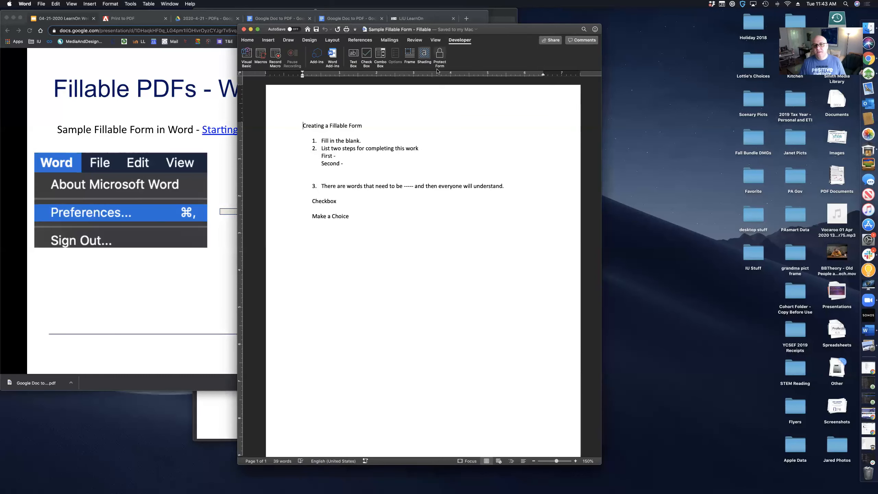
pyautogui.moveTo(345, 141); pyautogui.dragTo(361, 140)
pyautogui.press('BackSpace')
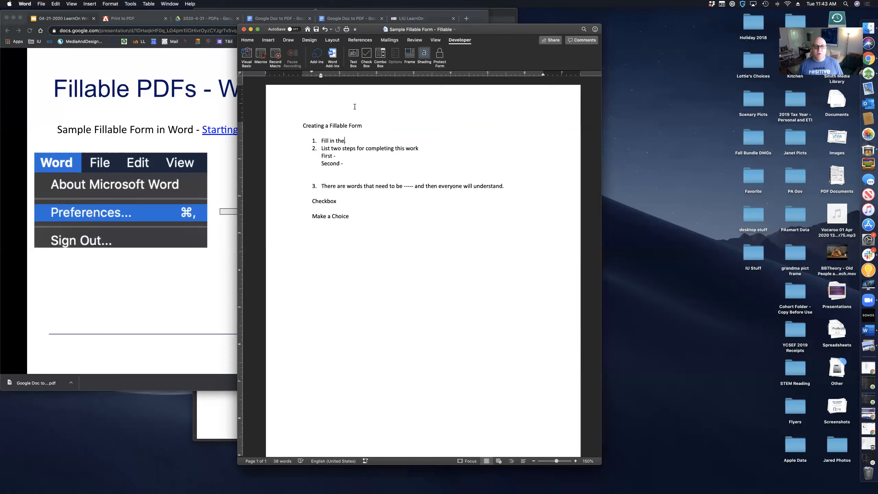
pyautogui.click(353, 56)
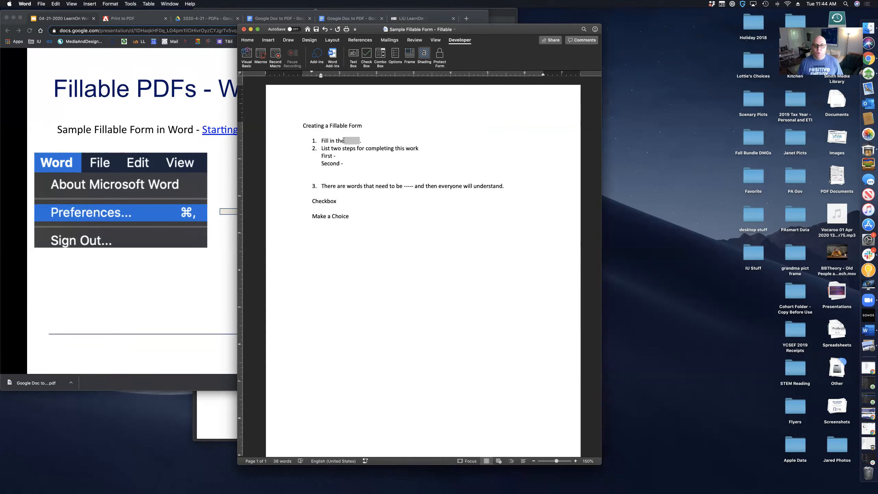
pyautogui.click(342, 157)
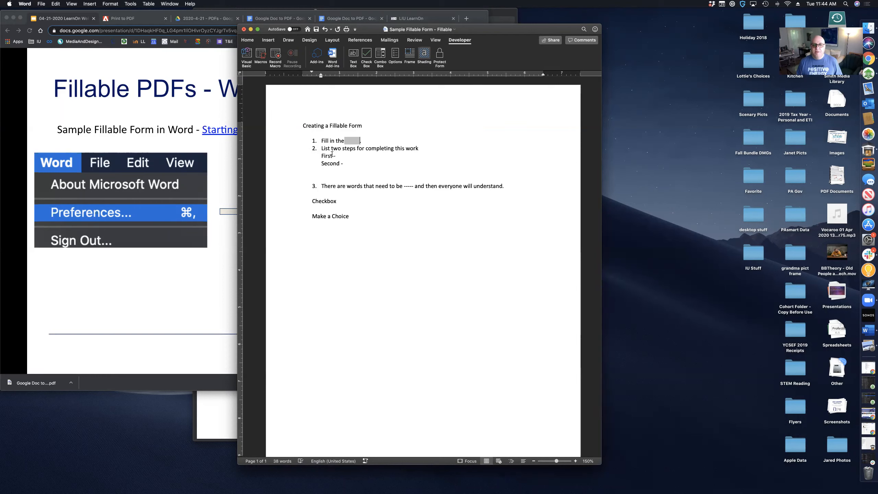
# Insert Text Box form fields after "First -" and "Second -" under item 2
pyautogui.click(355, 59)
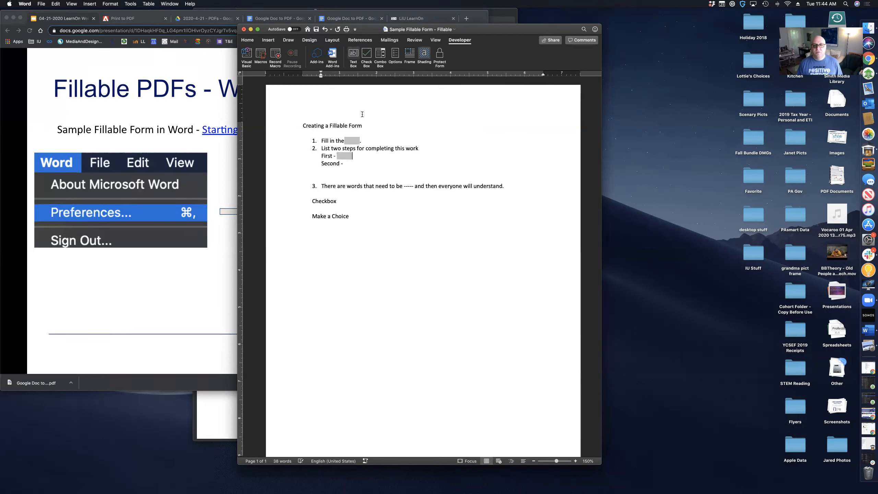
pyautogui.click(354, 163)
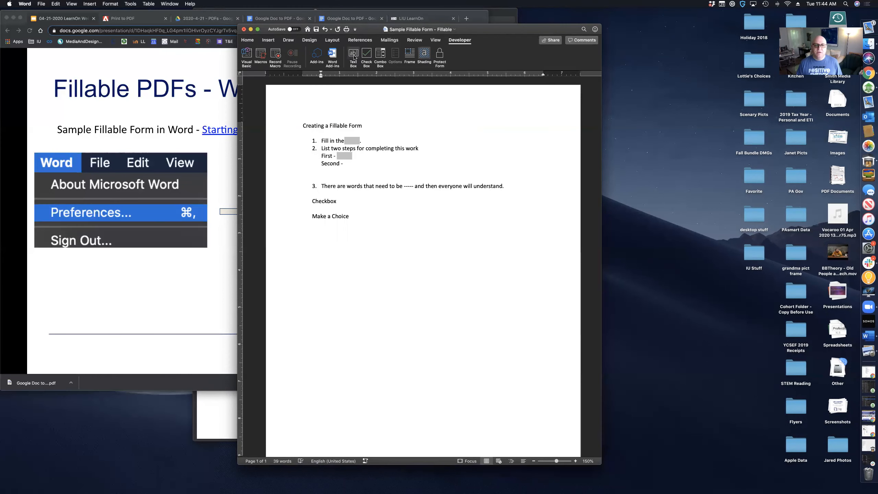
pyautogui.click(353, 57)
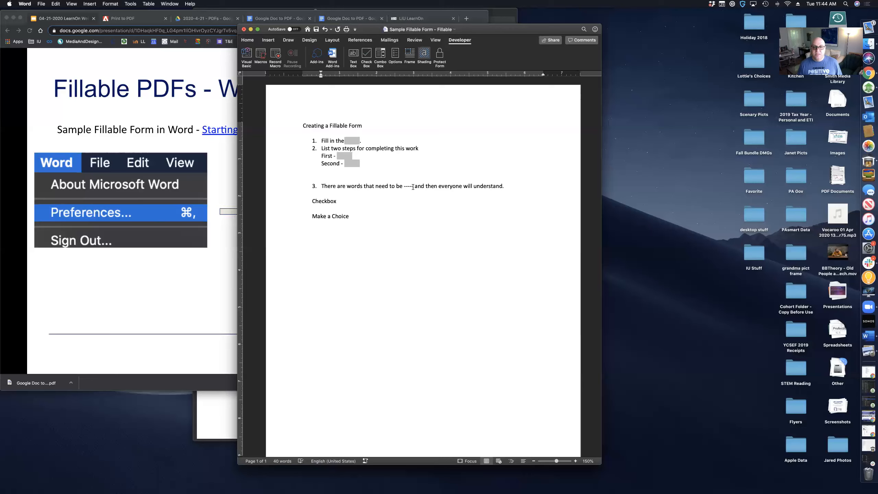
# Replace the dashes in item 3 with a Text Box form field
pyautogui.moveTo(412, 186)
pyautogui.mouseDown()
pyautogui.moveTo(404, 187)
pyautogui.moveTo(413, 186)
pyautogui.mouseUp()
pyautogui.press('Delete')
pyautogui.click(354, 64)
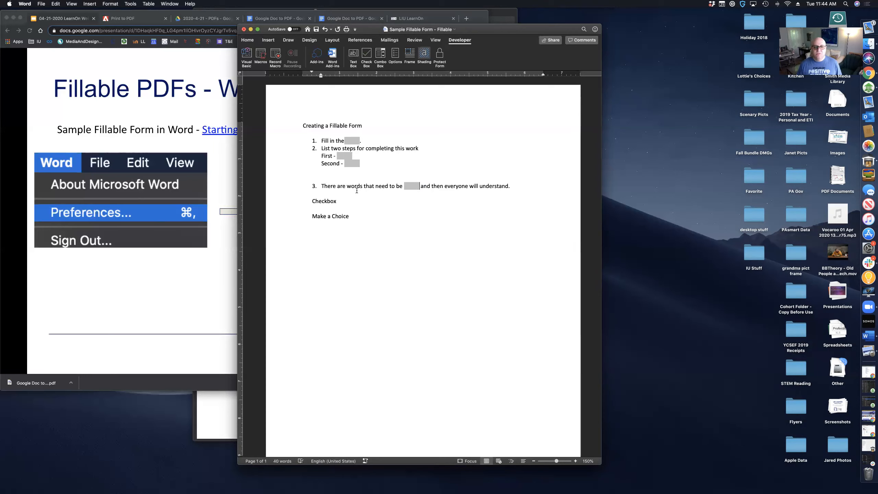
# Insert a Check Box form field before the word "Checkbox" and review its field options, accepting the default settings
pyautogui.click(314, 196)
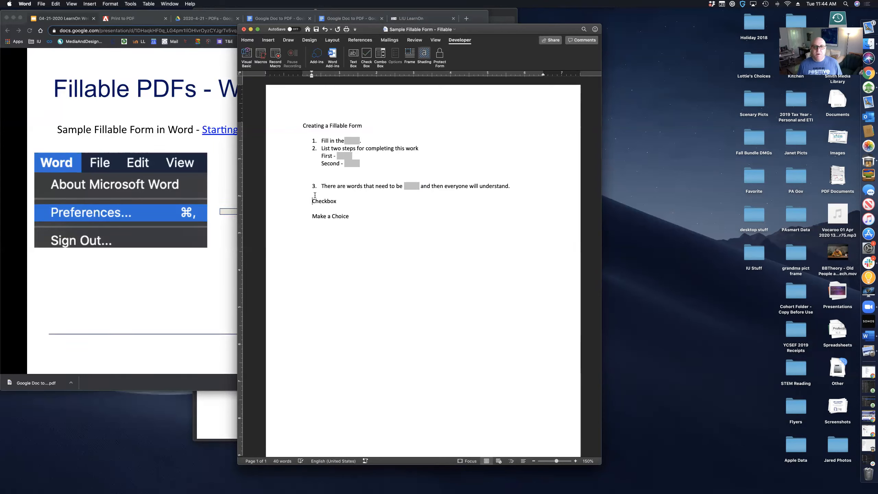
pyautogui.click(367, 57)
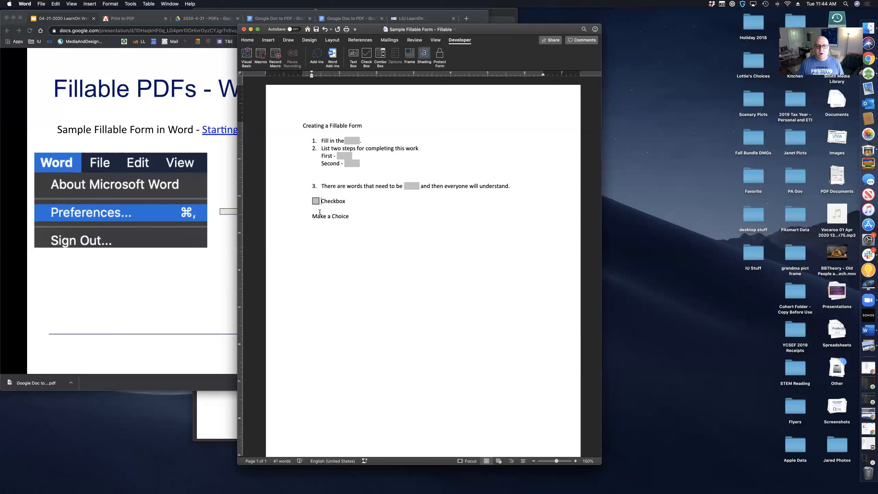
pyautogui.click(316, 201)
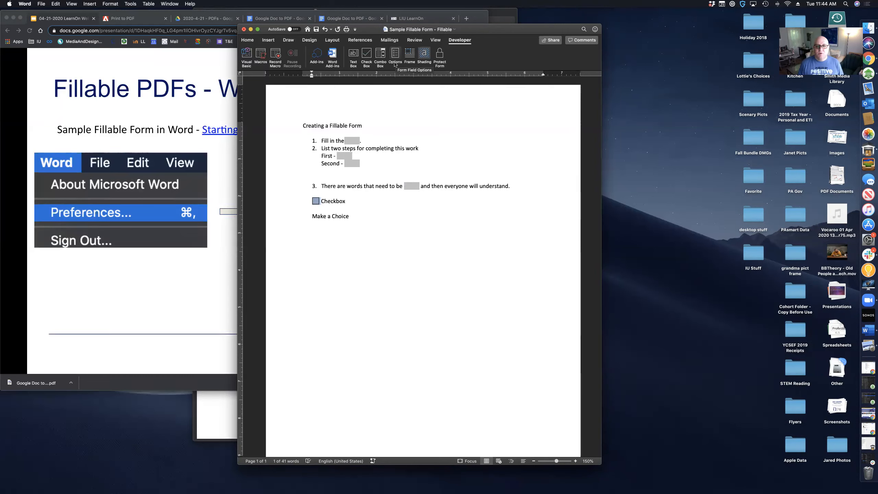
pyautogui.click(322, 201)
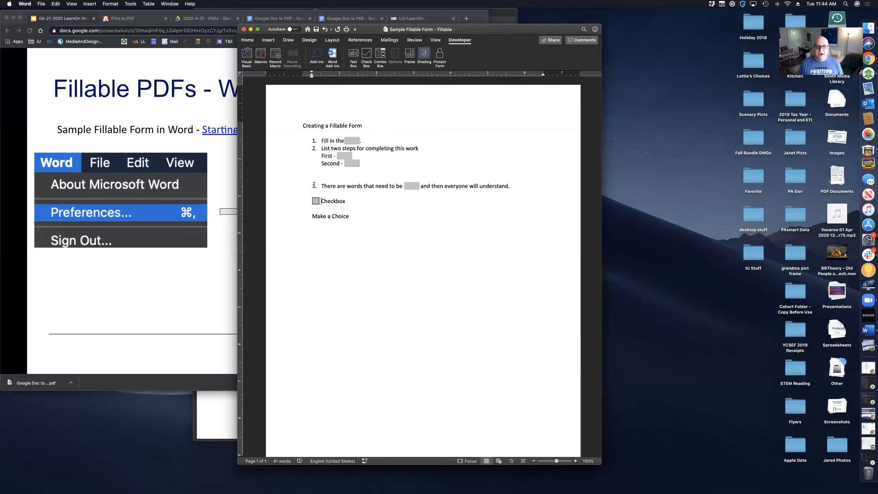
pyautogui.click(316, 201)
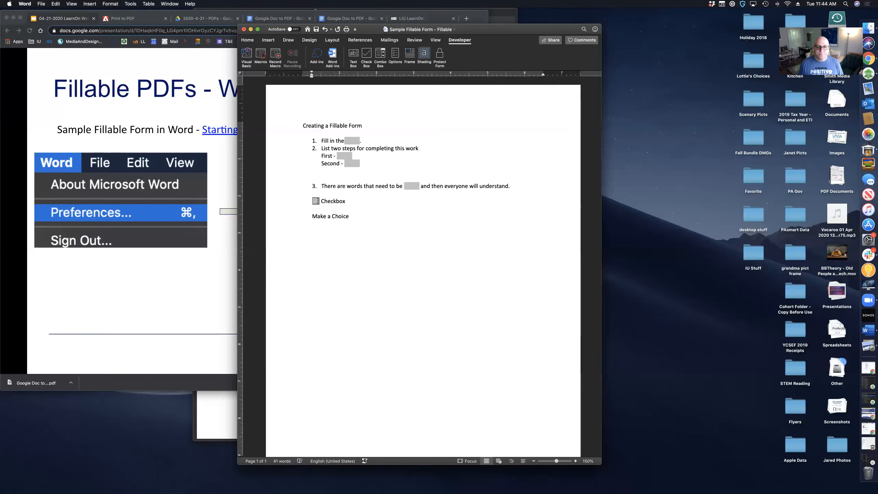
pyautogui.click(395, 56)
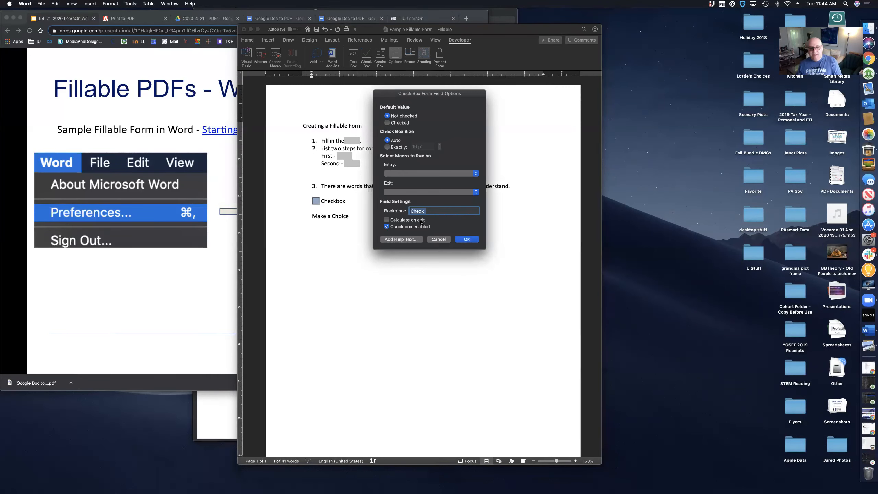
pyautogui.click(467, 240)
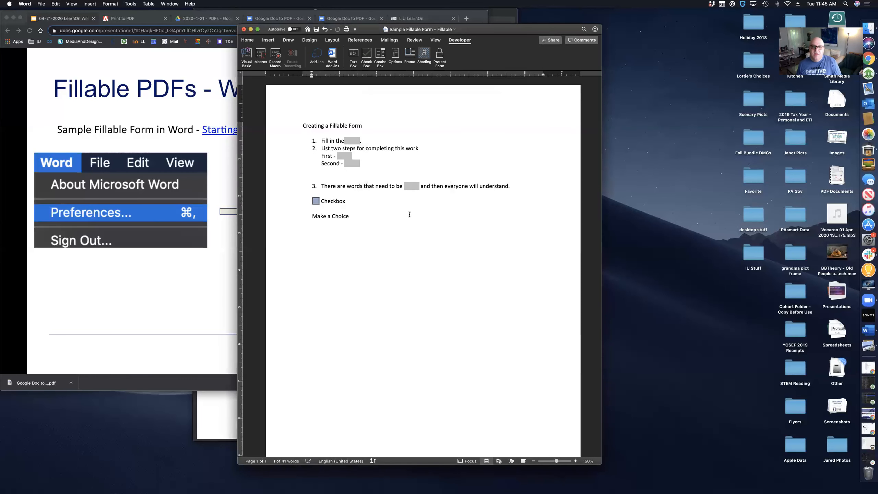
# Insert a Combo Box form field on a new line below "Make a Choice"
pyautogui.click(351, 216)
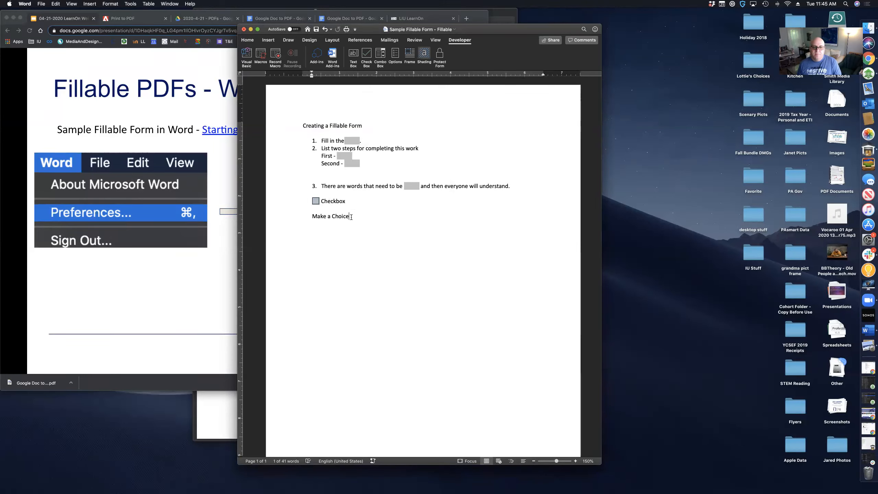
pyautogui.press('Return')
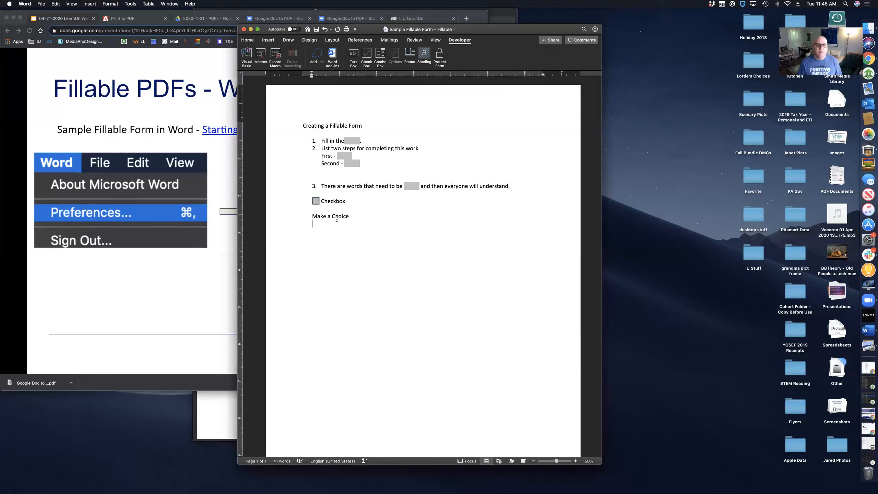
pyautogui.click(379, 56)
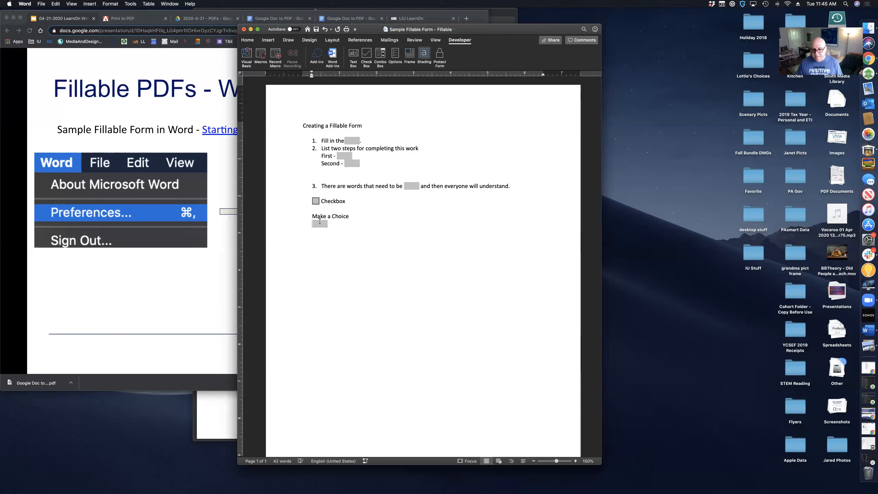
# Give the combo box the drop-down items "Make a Selection", "Choose Me" and "No - Choose Me Instead"
pyautogui.click(395, 55)
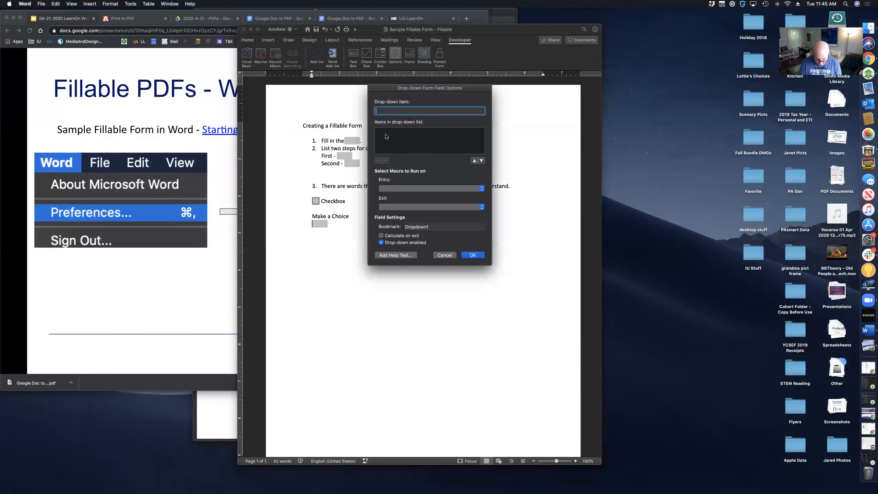
pyautogui.write('Make')
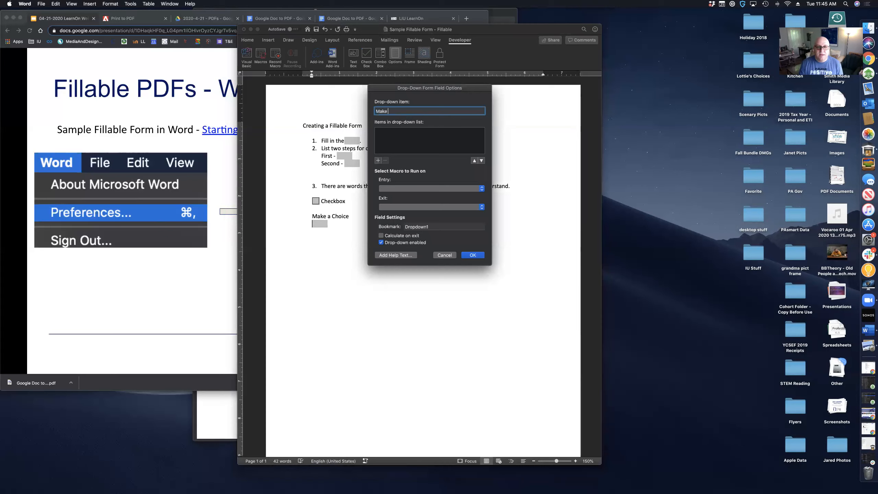
pyautogui.write(' a Selection')
pyautogui.press('Return')
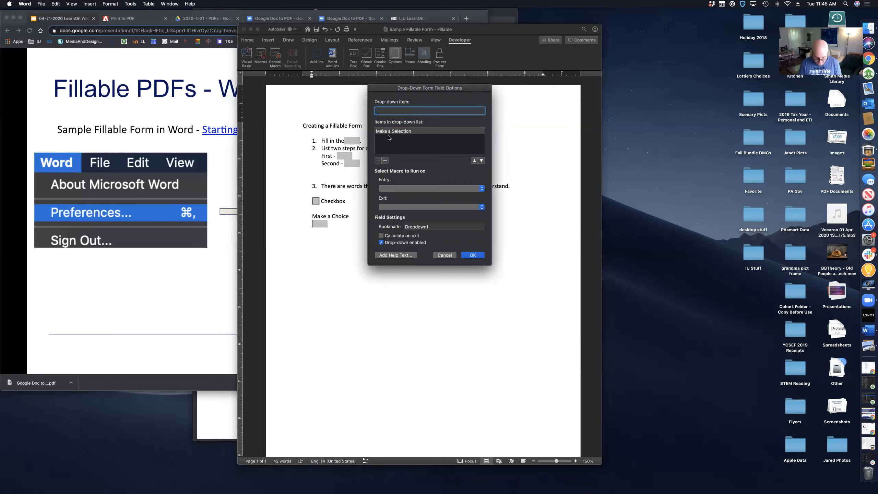
pyautogui.write('Choose Me')
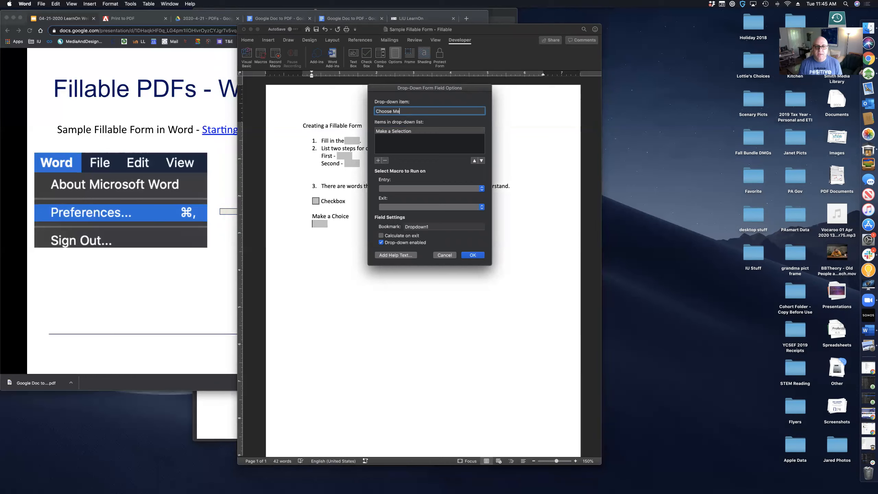
pyautogui.press('Return')
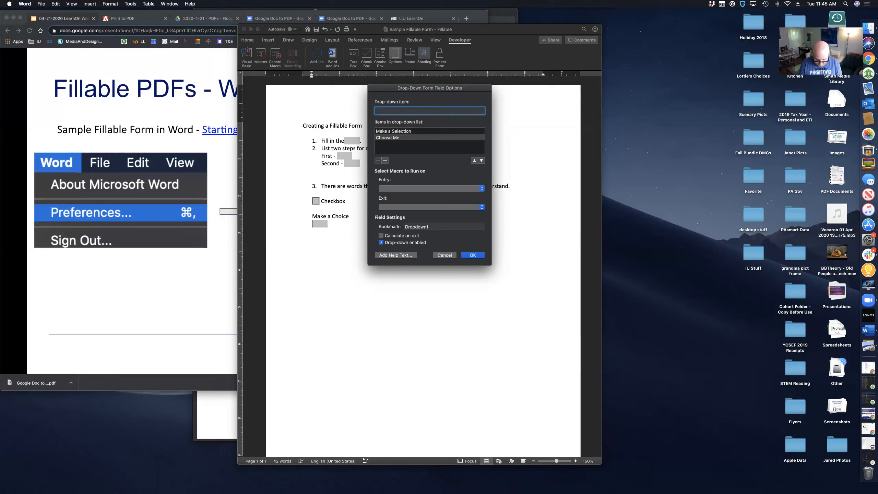
pyautogui.write('No - Choose Me Instead')
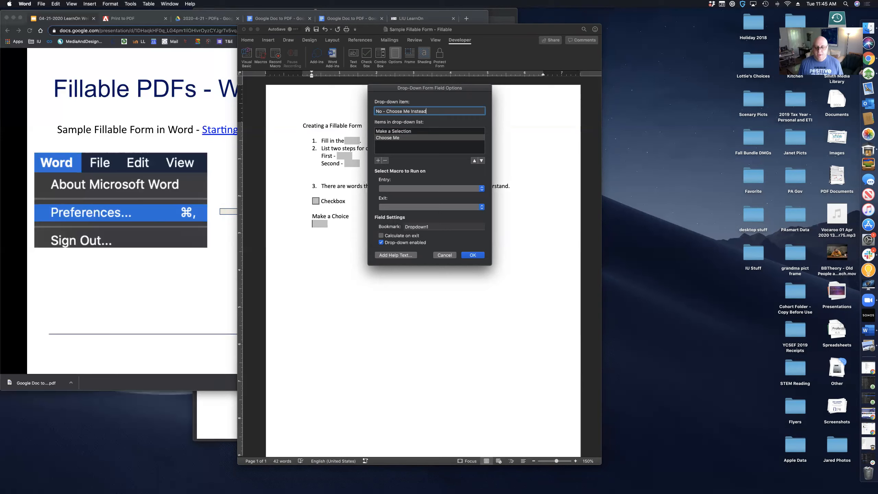
pyautogui.press('Return')
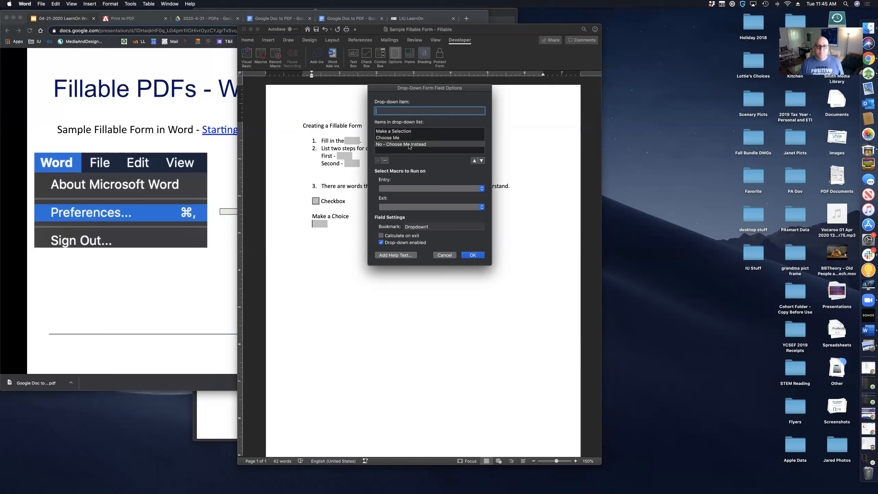
pyautogui.click(473, 255)
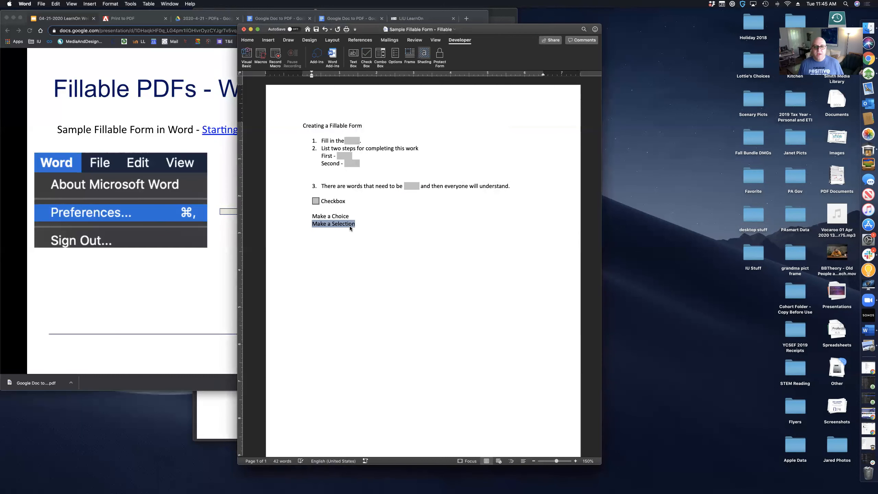
pyautogui.click(347, 226)
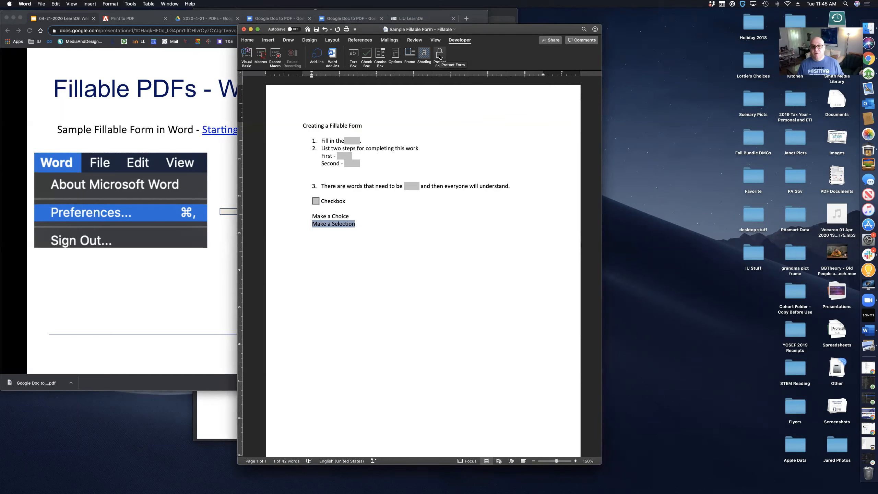
# Delete the word "work" at the end of item 2 and undo the deletion
pyautogui.moveTo(418, 148); pyautogui.dragTo(369, 149)
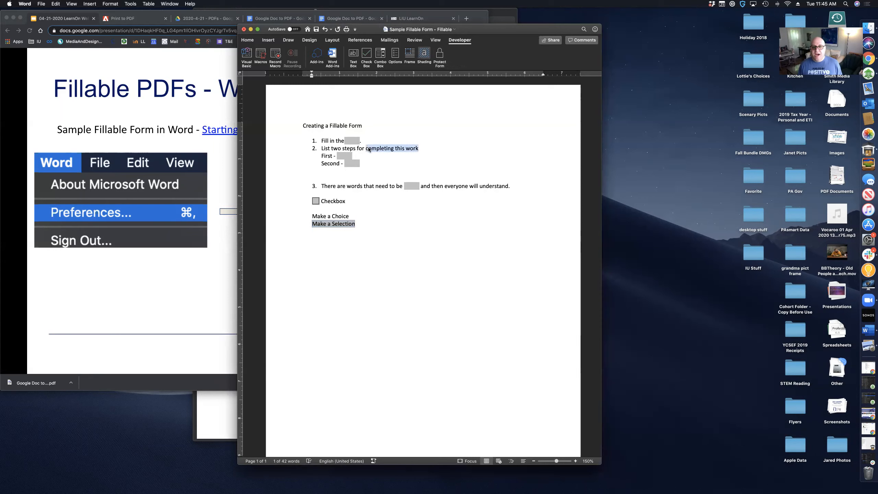
pyautogui.click(411, 148)
pyautogui.doubleClick(412, 149)
pyautogui.press('BackSpace')
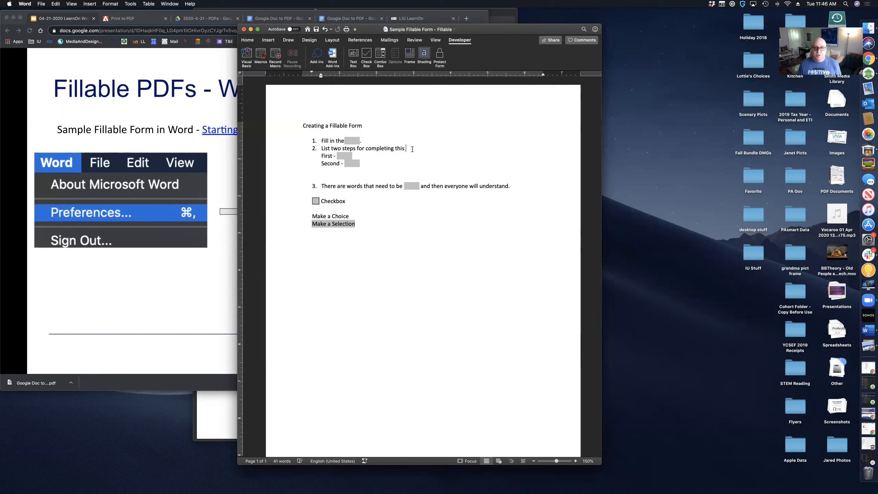
pyautogui.press('super+z')
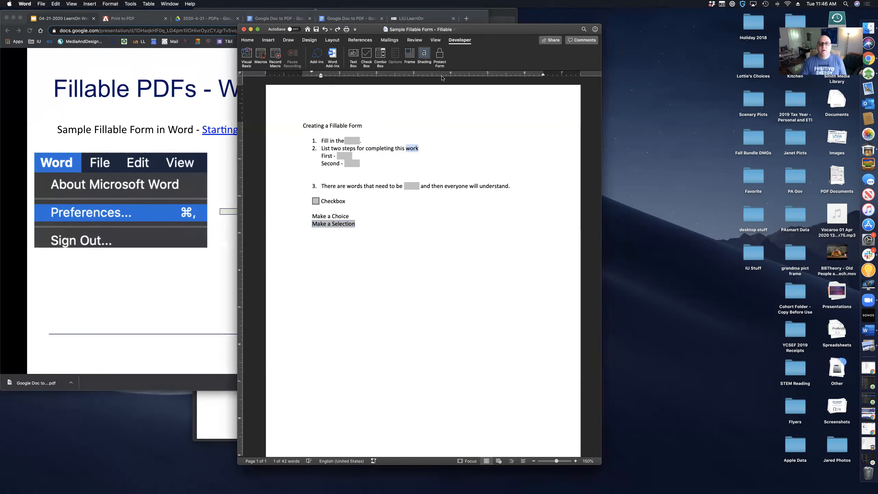
# Protect the form and try to place the cursor in the fixed text of items 1 and 2
pyautogui.click(440, 55)
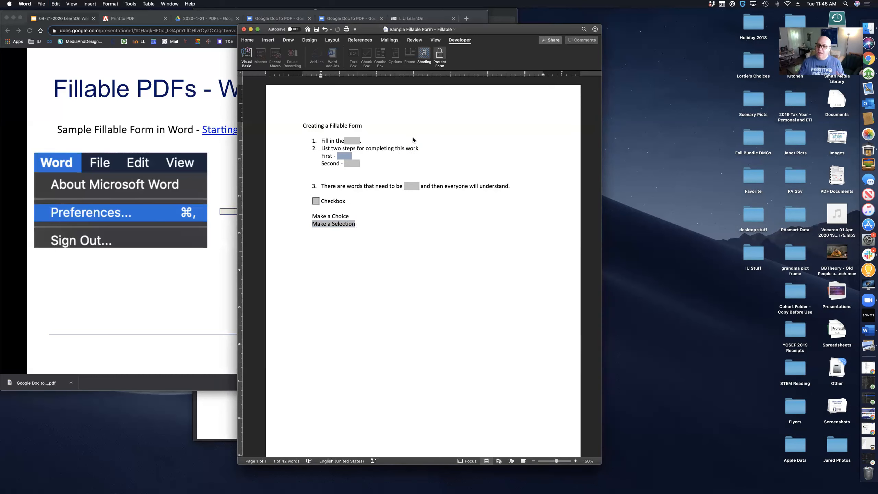
pyautogui.click(326, 142)
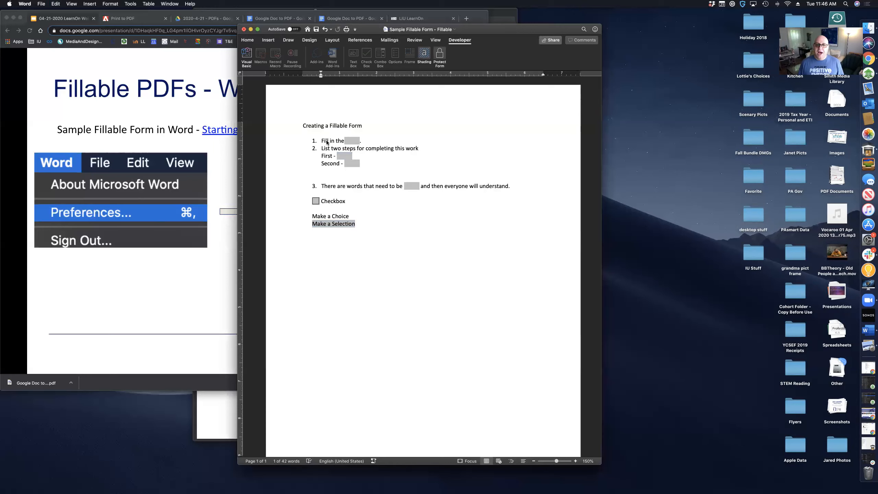
pyautogui.click(412, 149)
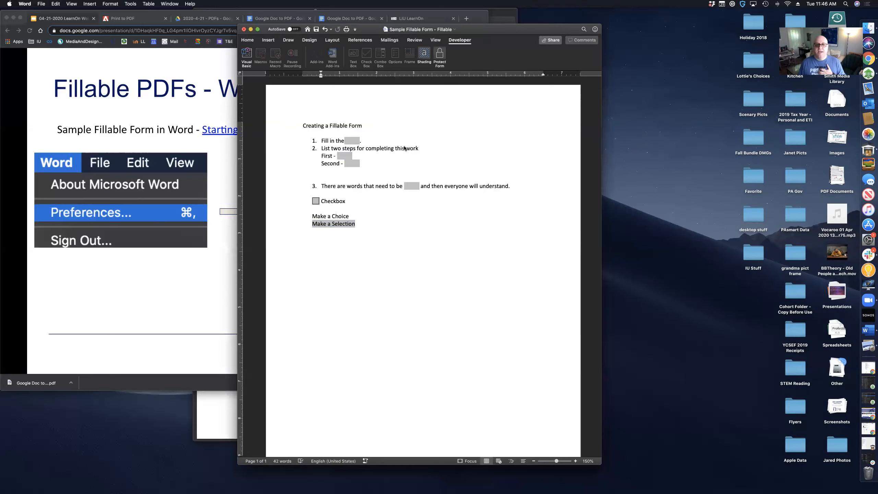
pyautogui.click(421, 150)
pyautogui.click(370, 177)
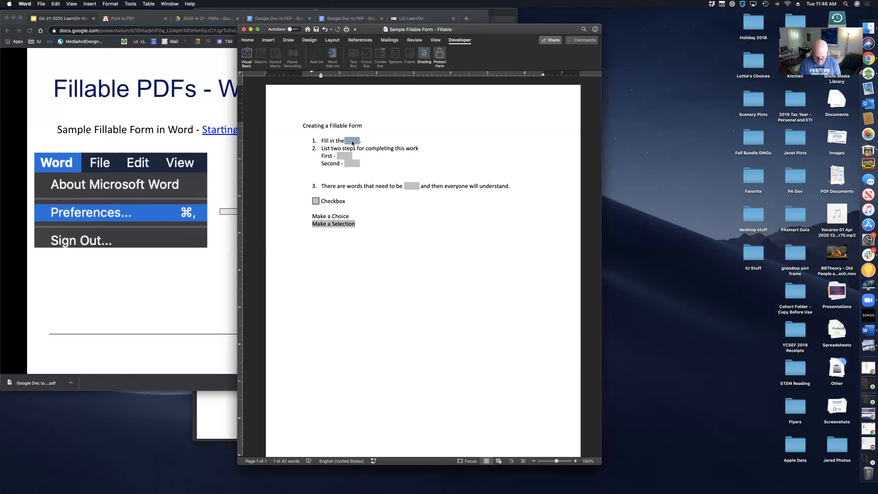
# Fill the text field in item 1 with "blank", clearing the mistyped entry first
pyautogui.write('fill int')
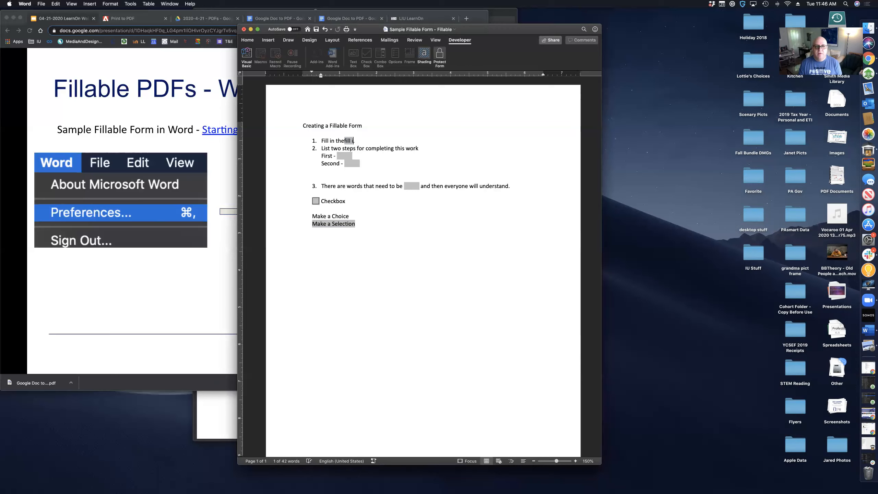
pyautogui.press('BackSpace')
pyautogui.press('BackSpace')
pyautogui.press('BackSpace')
pyautogui.press('BackSpace')
pyautogui.press('BackSpace')
pyautogui.press('BackSpace')
pyautogui.press('BackSpace')
pyautogui.press('BackSpace')
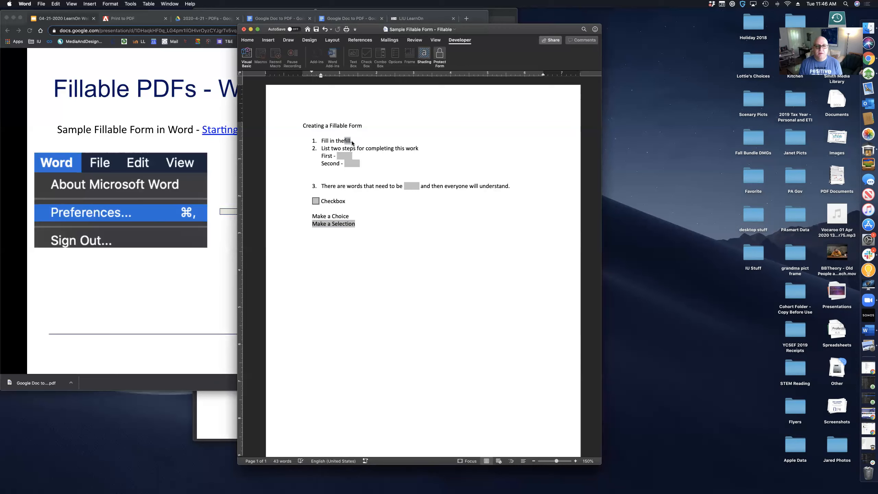
pyautogui.write('blank')
pyautogui.press('Tab')
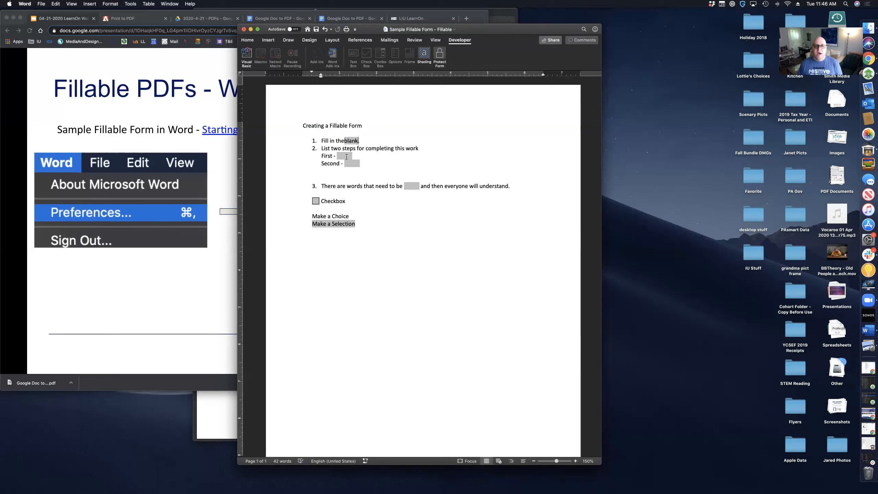
# Fill the "First" field with "step 1" and the "Second" field with "step 2", moving on to item 3's field
pyautogui.write('step 1')
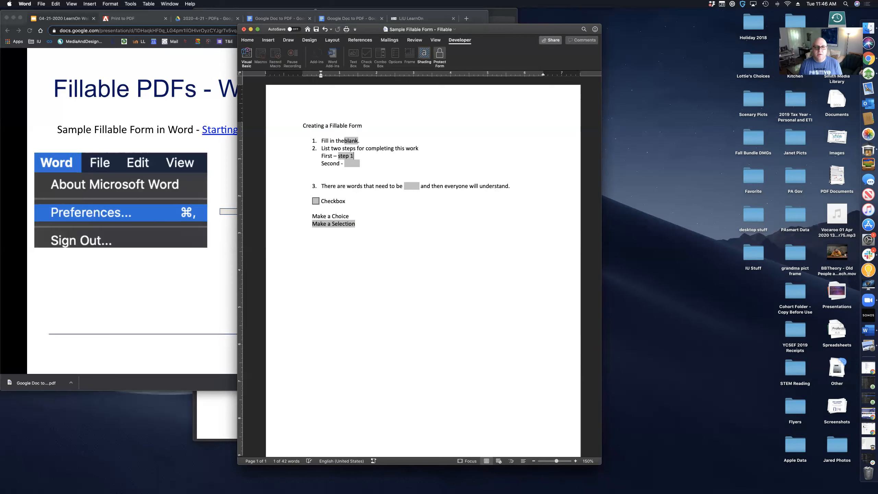
pyautogui.press('Tab')
pyautogui.write('step 2')
pyautogui.press('Tab')
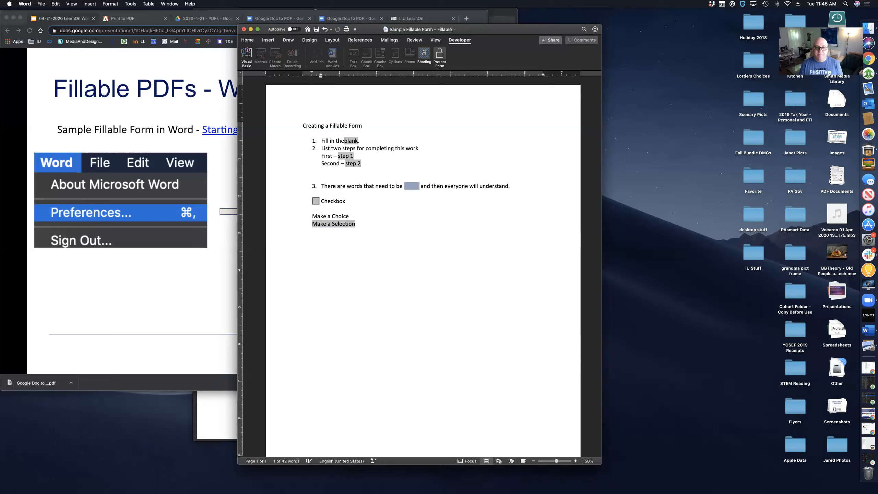
# Fill the text field in item 3 with "word" and tick the Checkbox field
pyautogui.write('word')
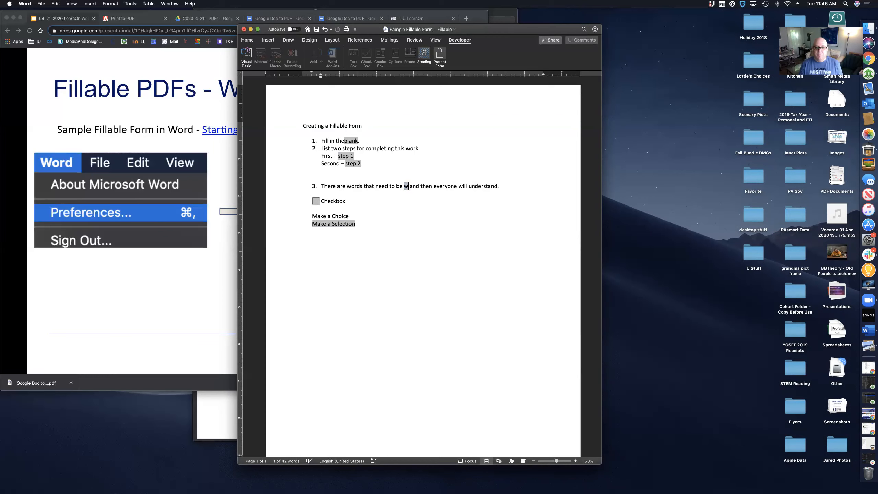
pyautogui.press('Tab')
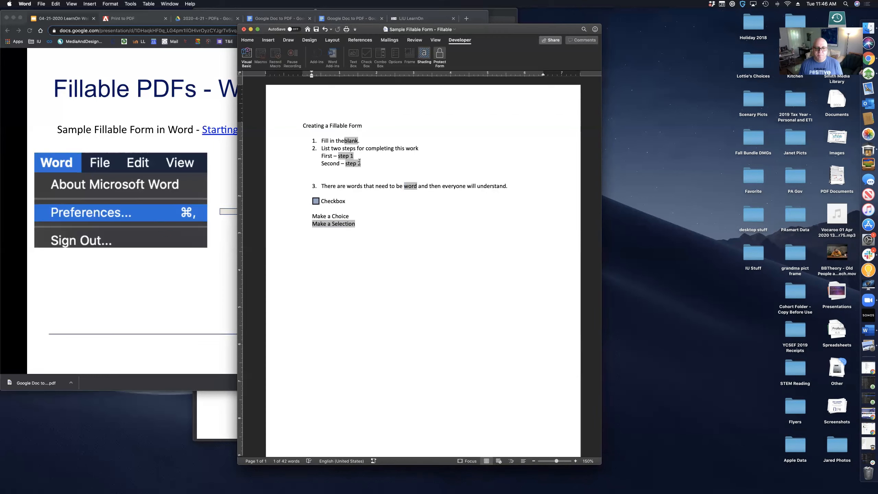
pyautogui.click(316, 202)
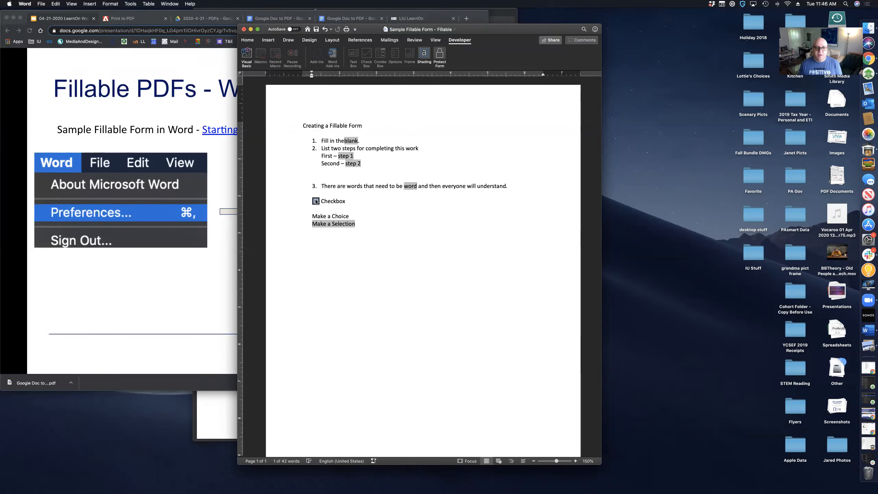
# View the choices of the "Make a Selection" drop-down field and leave it without picking another option
pyautogui.click(341, 225)
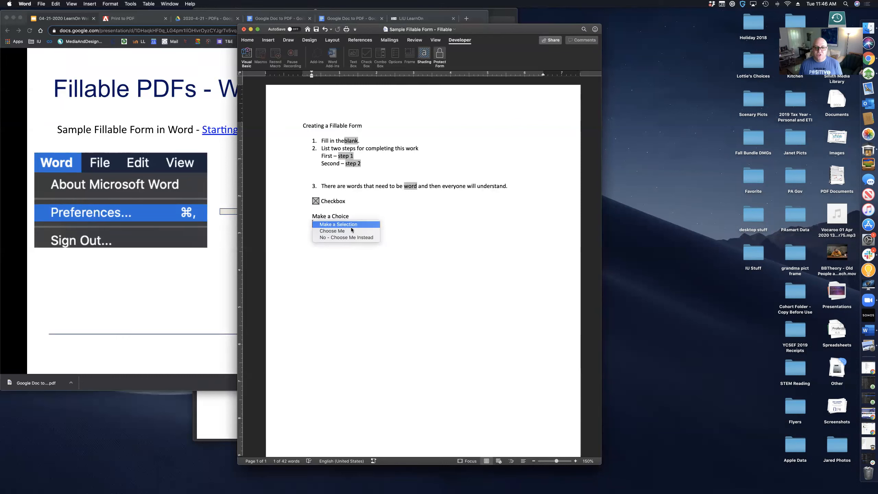
pyautogui.click(418, 243)
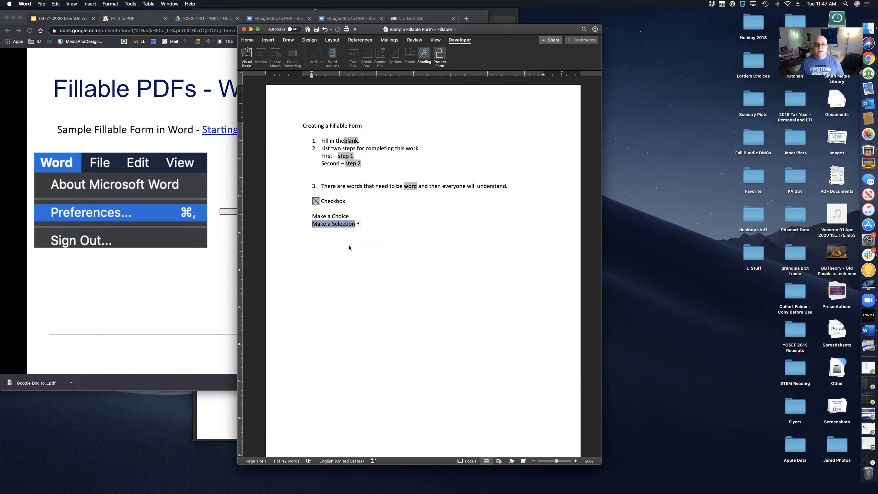
# Unprotect the form to select "There are words that need" in item 3, protect it again, and try to place the cursor in that text
pyautogui.click(440, 55)
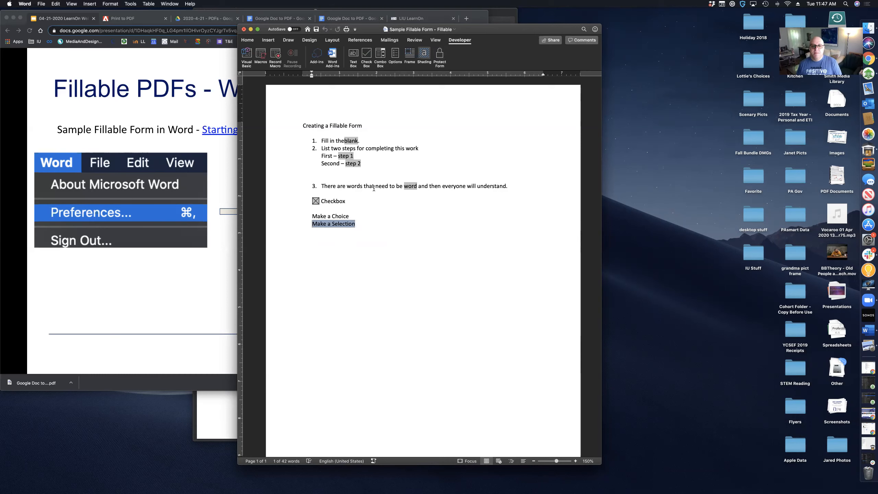
pyautogui.moveTo(389, 186); pyautogui.dragTo(336, 187)
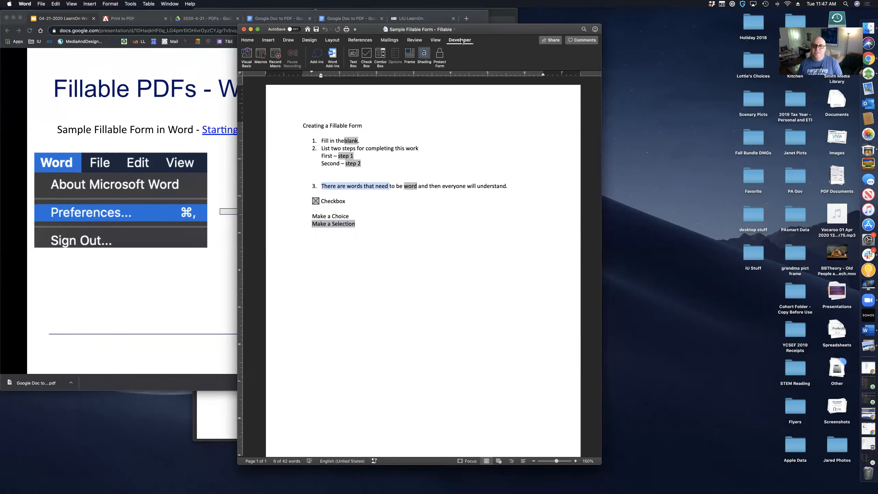
pyautogui.click(440, 55)
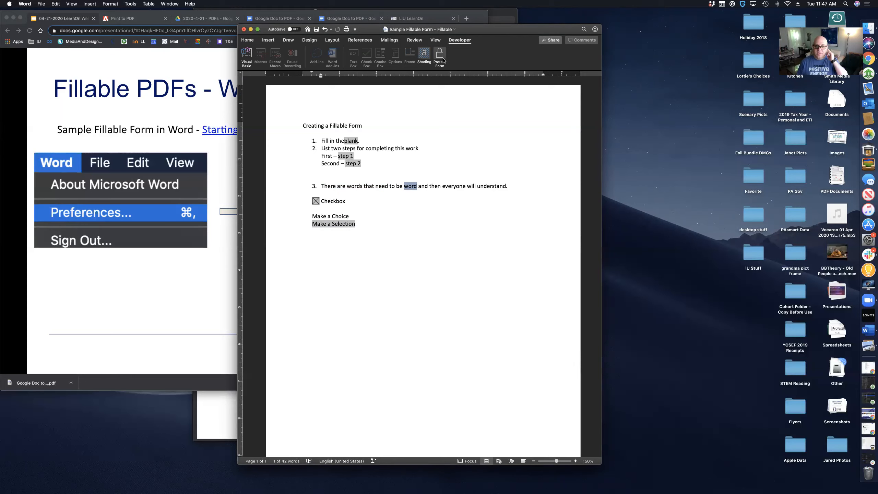
pyautogui.click(356, 186)
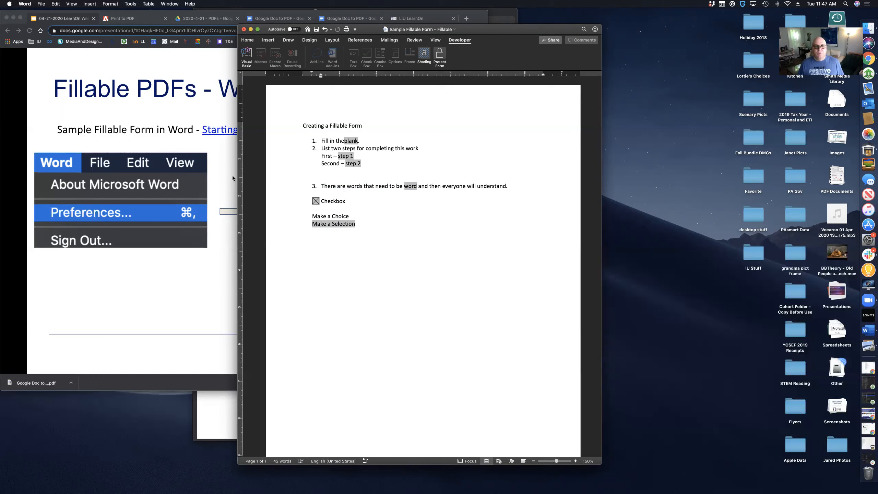
# Move the Word window aside, switch to the presentation in Chrome, and review the slides on fillable Word forms and uploading Word files to Drive
pyautogui.moveTo(536, 33); pyautogui.dragTo(804, 76)
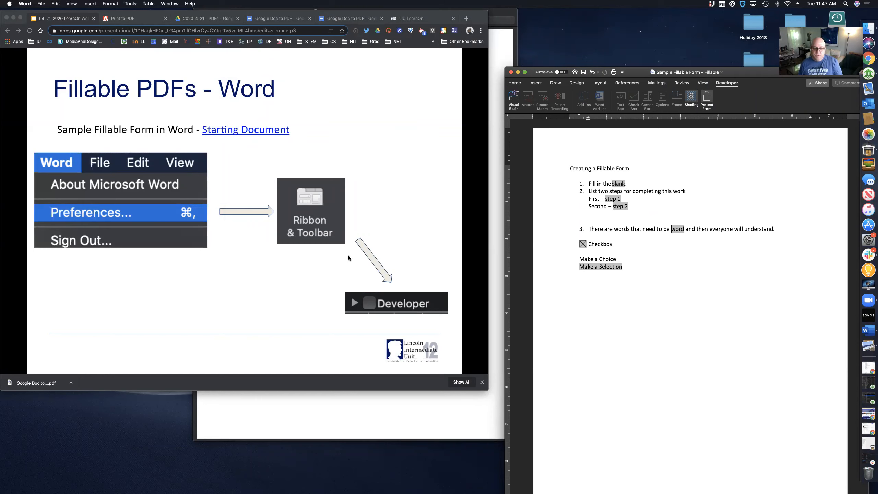
pyautogui.click(411, 187)
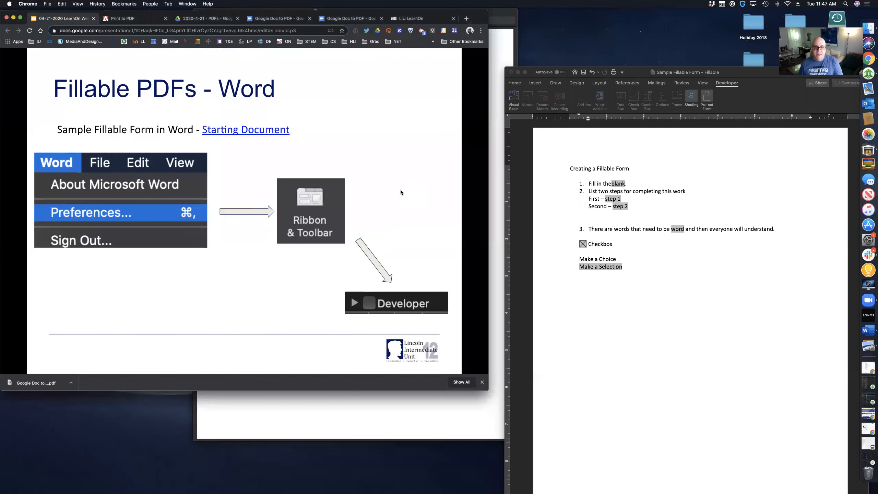
pyautogui.click(401, 190)
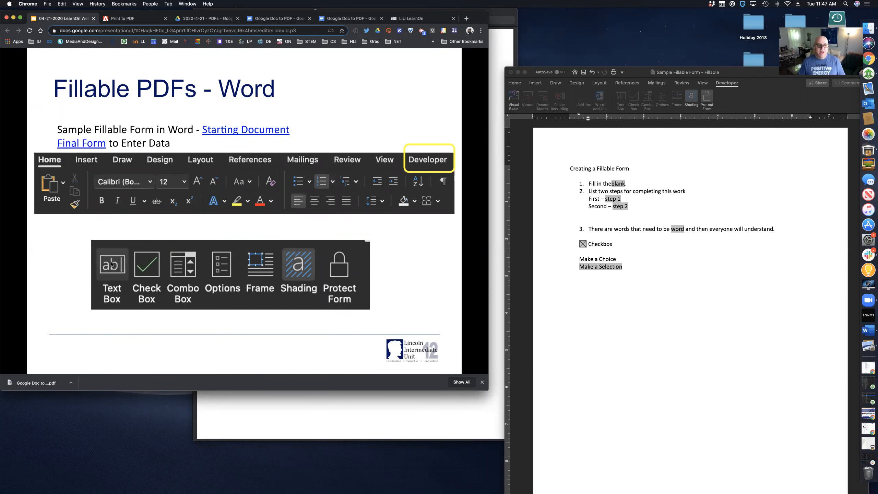
pyautogui.press('Left')
pyautogui.click(175, 265)
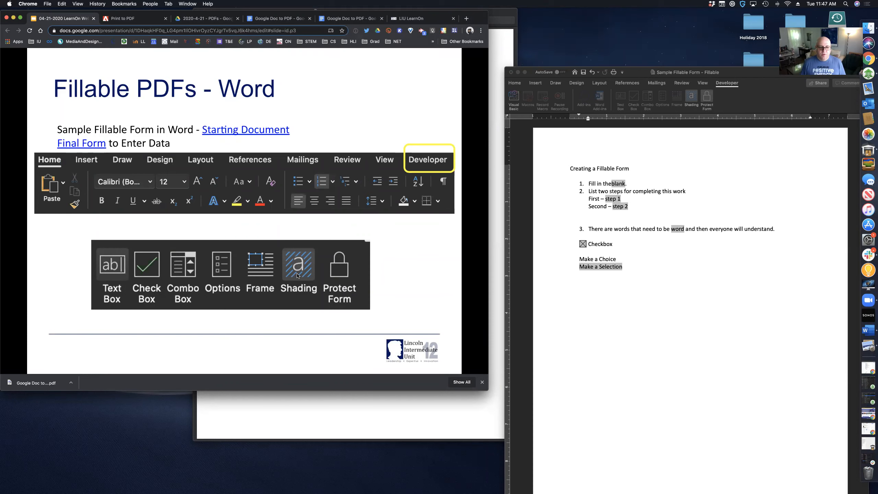
pyautogui.click(391, 274)
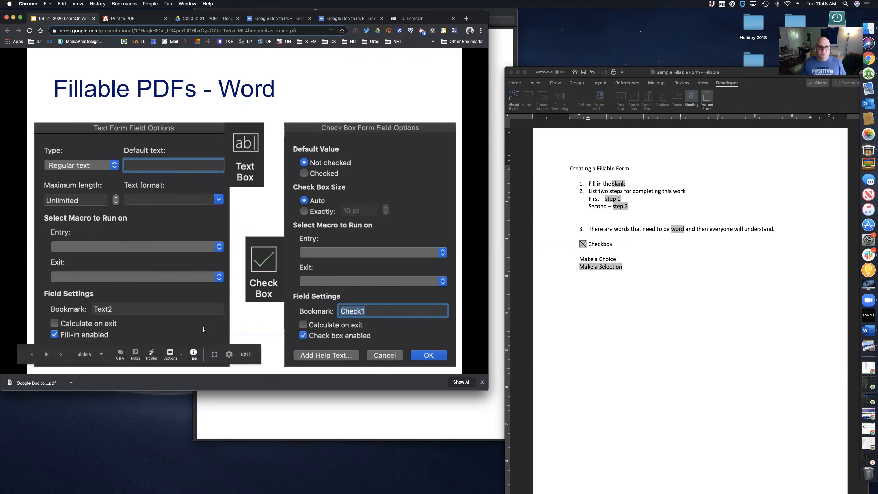
pyautogui.click(269, 316)
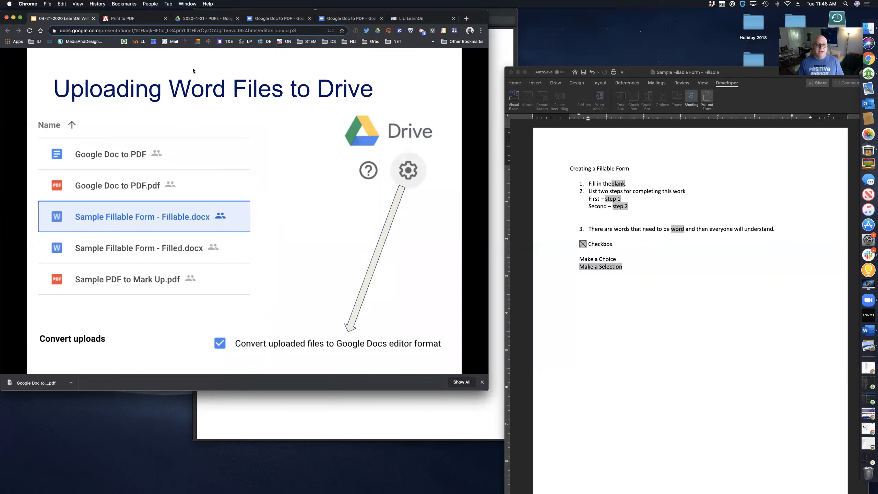
pyautogui.press('Left')
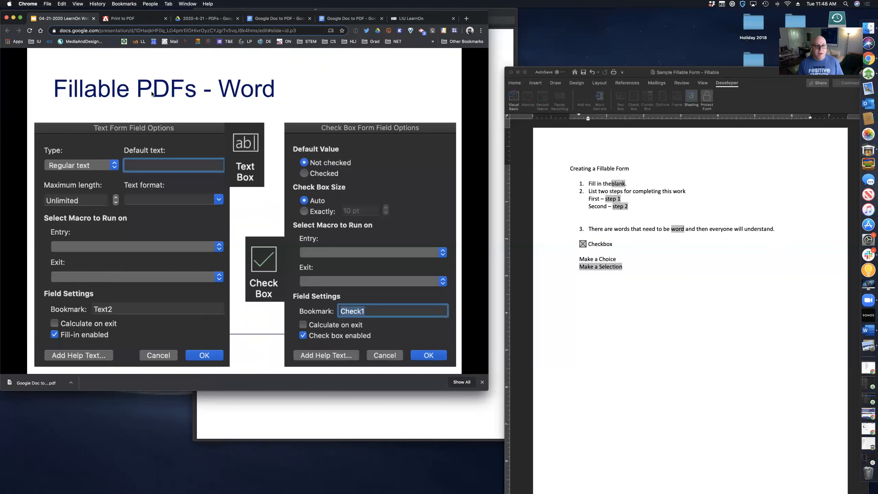
pyautogui.press('Left')
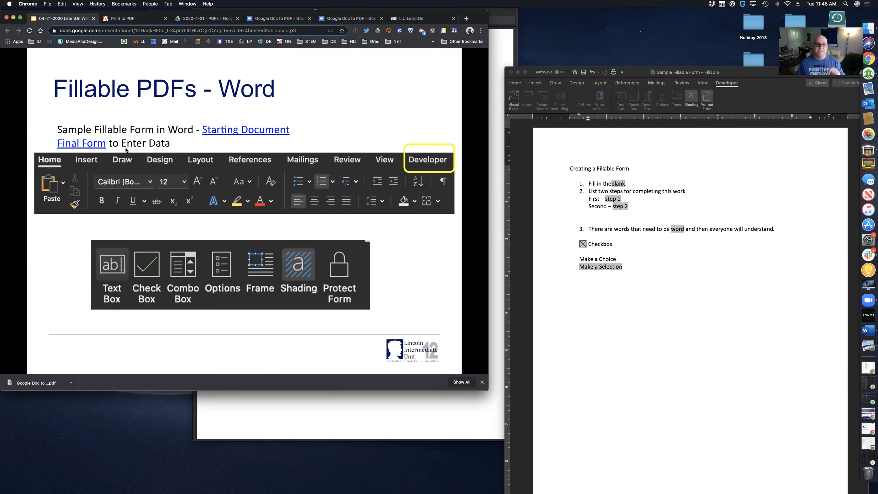
# Switch to the 2020-4-21 - PDFs folder in Google Drive, closing the open PDF preview, and place the Word window beside it
pyautogui.click(216, 18)
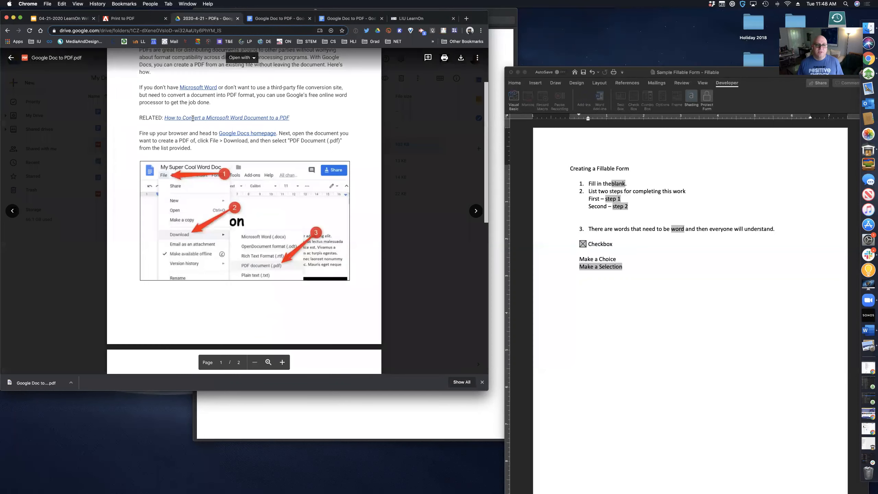
pyautogui.click(56, 148)
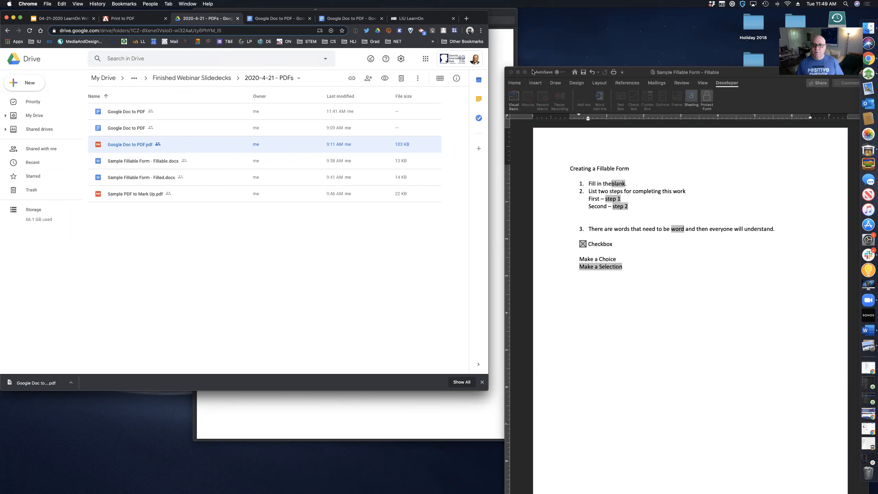
pyautogui.moveTo(535, 72); pyautogui.dragTo(525, 206)
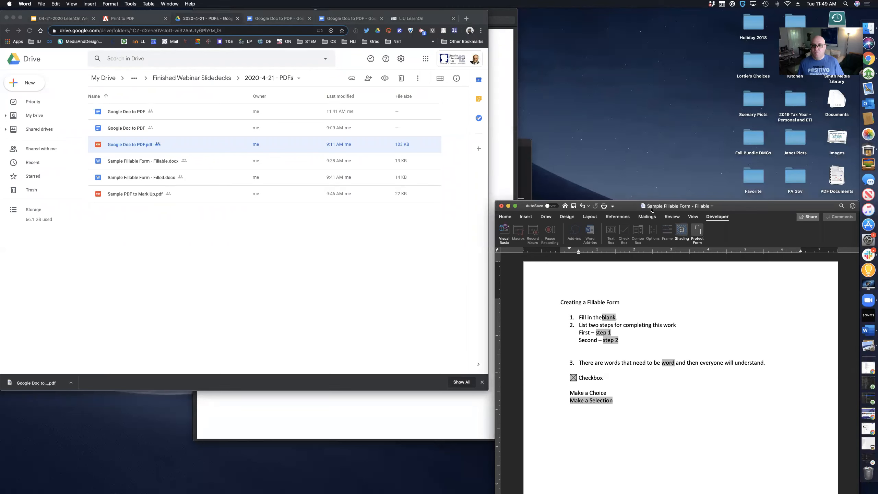
# Rename the Word form as "Sample Fillable Form - Fillable2", granting Word access to the Desktop folder and dismissing the What's New window
pyautogui.click(712, 206)
pyautogui.press('Right')
pyautogui.write('2')
pyautogui.press('Return')
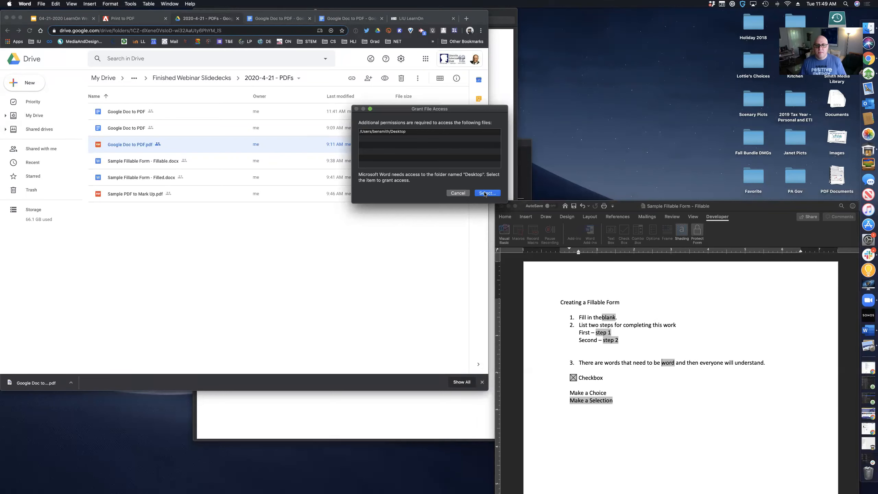
pyautogui.click(488, 193)
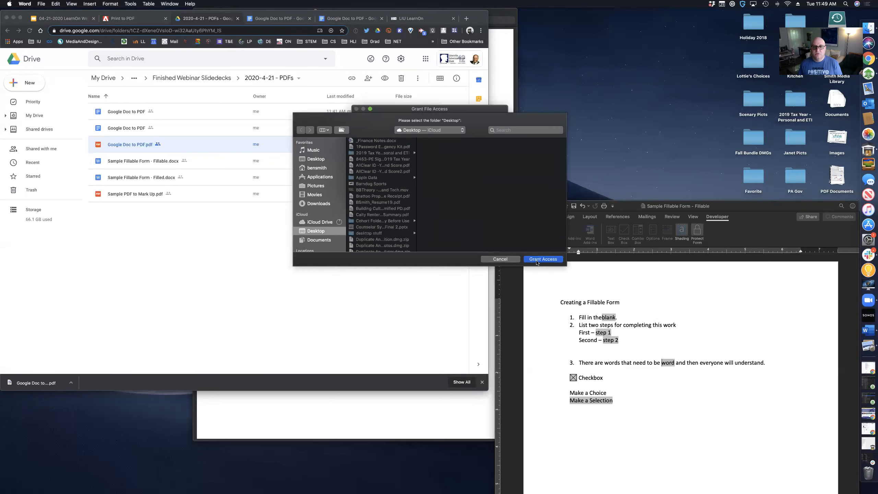
pyautogui.click(537, 261)
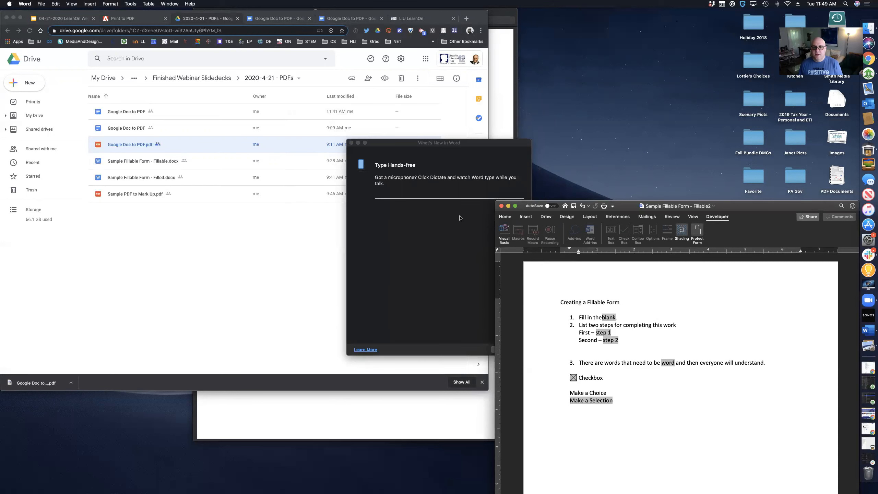
pyautogui.click(351, 142)
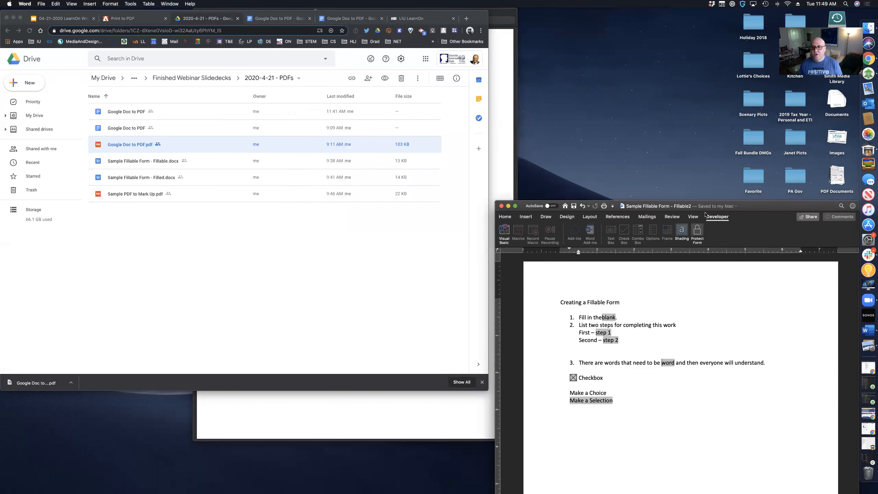
# Upload the Sample Fillable Form - Fillable2 document from Word into the open Drive folder
pyautogui.moveTo(622, 206); pyautogui.dragTo(300, 248)
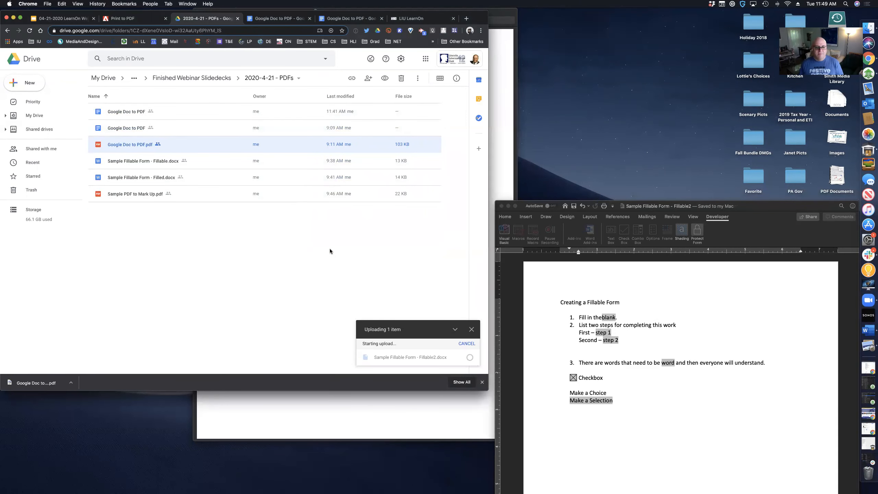
pyautogui.moveTo(376, 362)
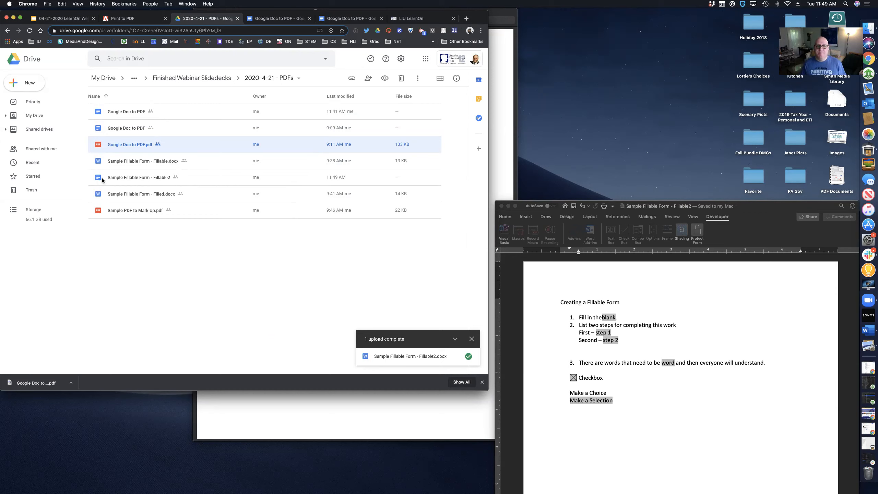
# Turn off "Convert uploaded files to Google Docs editor format" in Drive's general settings
pyautogui.click(401, 60)
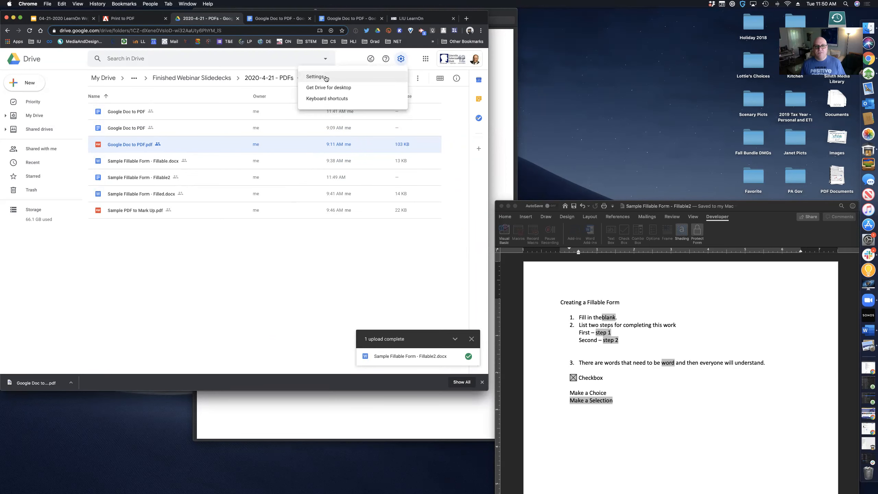
pyautogui.click(326, 78)
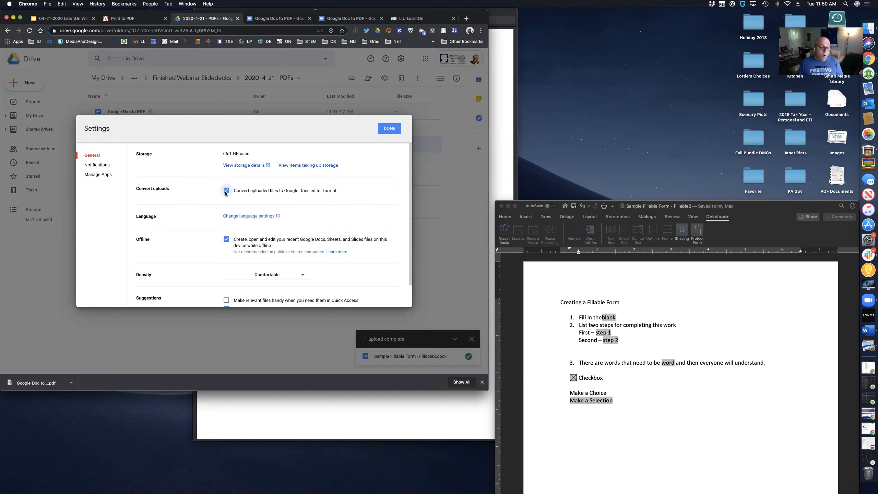
pyautogui.scroll(-1, 225, 194)
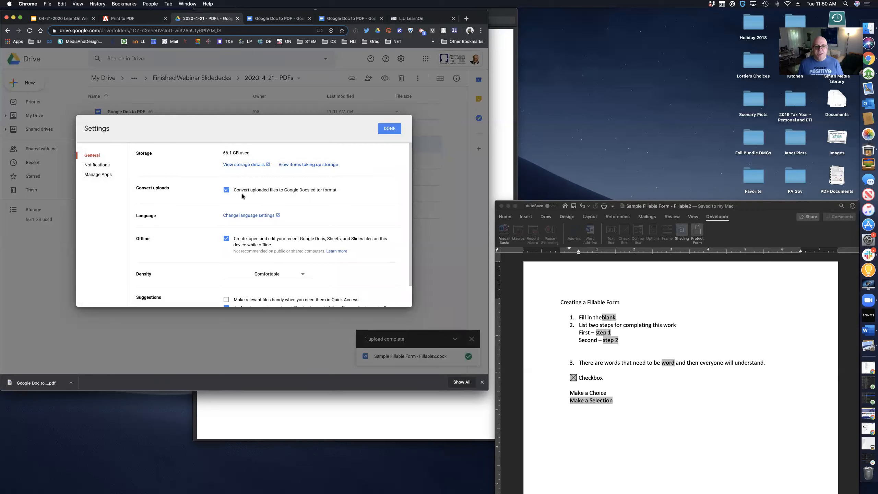
pyautogui.click(226, 190)
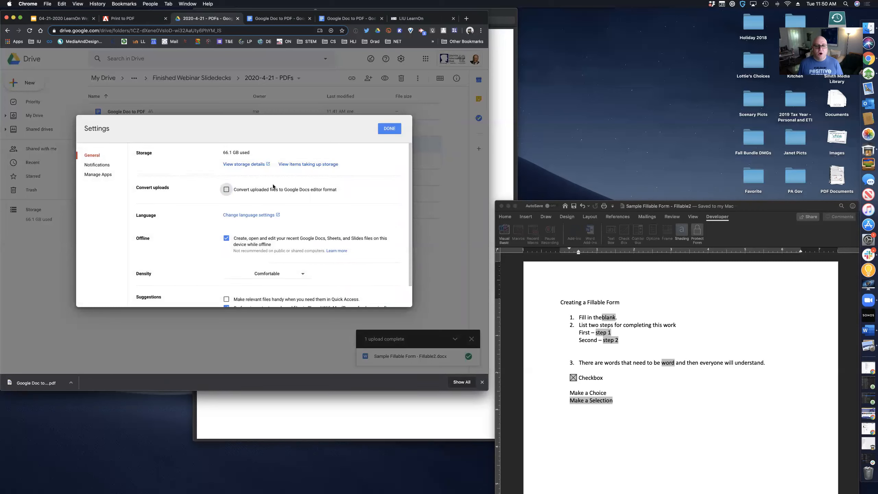
pyautogui.click(391, 129)
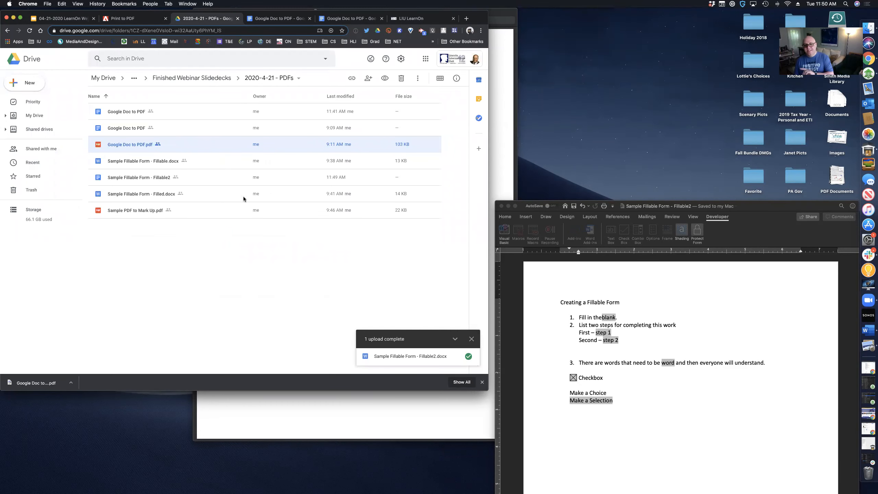
# Upload Sample Fillable Form - Fillable2 to the Drive folder again as a .docx and preview the uploaded file
pyautogui.moveTo(621, 208); pyautogui.dragTo(235, 245)
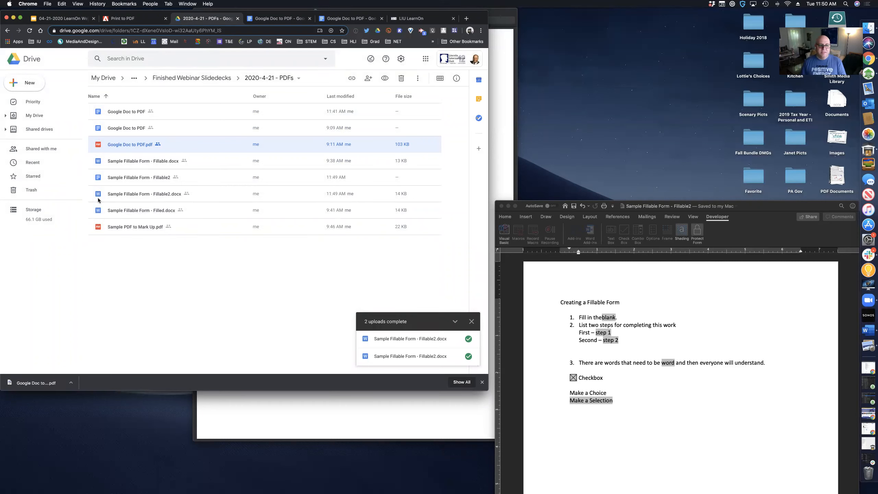
pyautogui.doubleClick(116, 192)
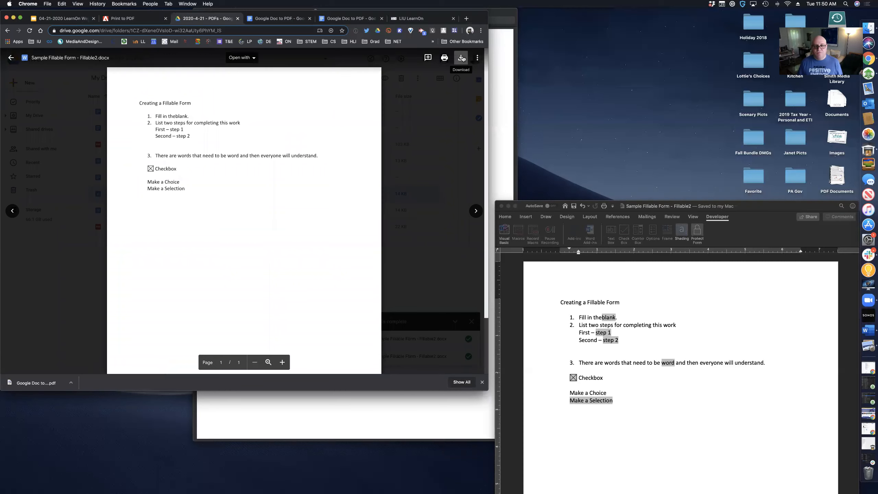
pyautogui.click(415, 141)
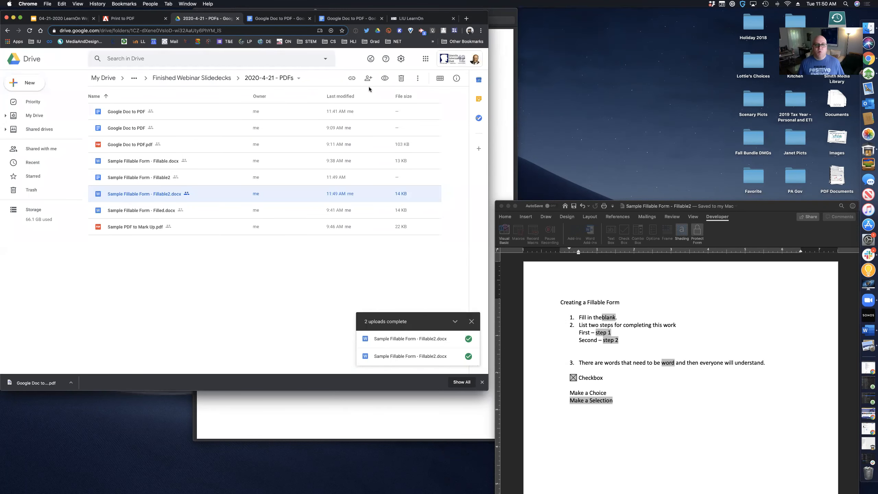
# Turn "Convert uploaded files to Google Docs editor format" back on in Drive's general settings
pyautogui.click(401, 59)
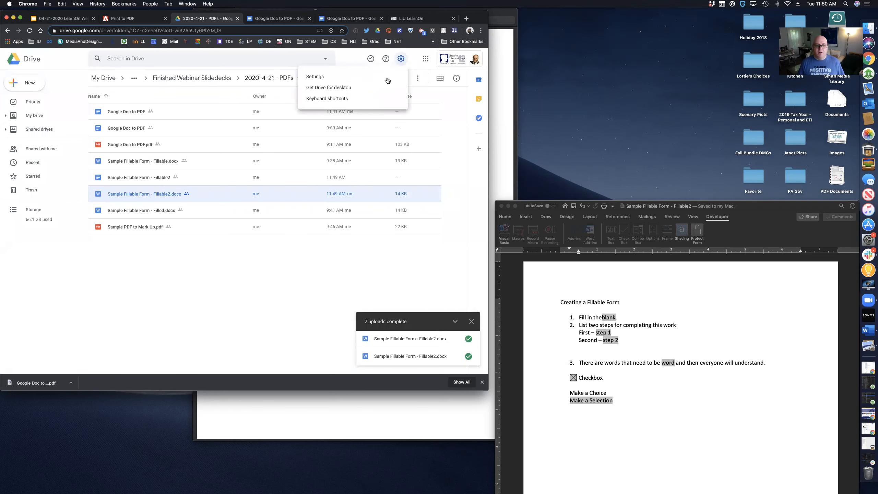
pyautogui.click(352, 77)
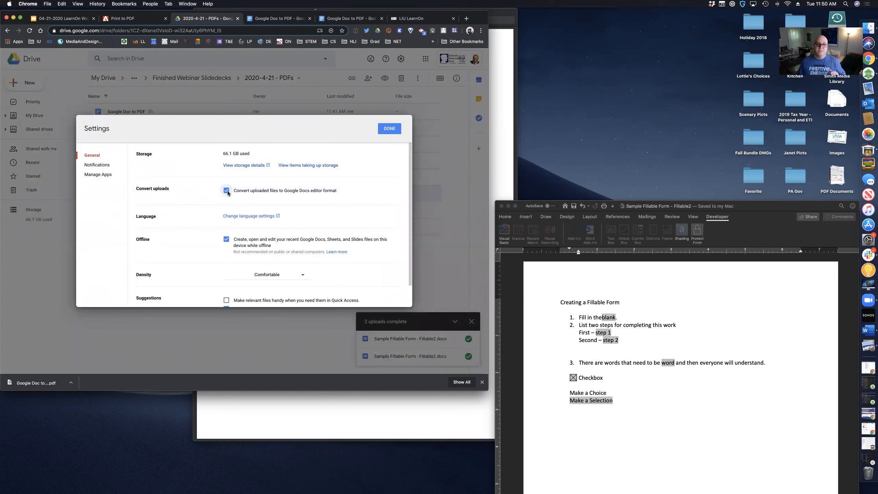
pyautogui.click(396, 128)
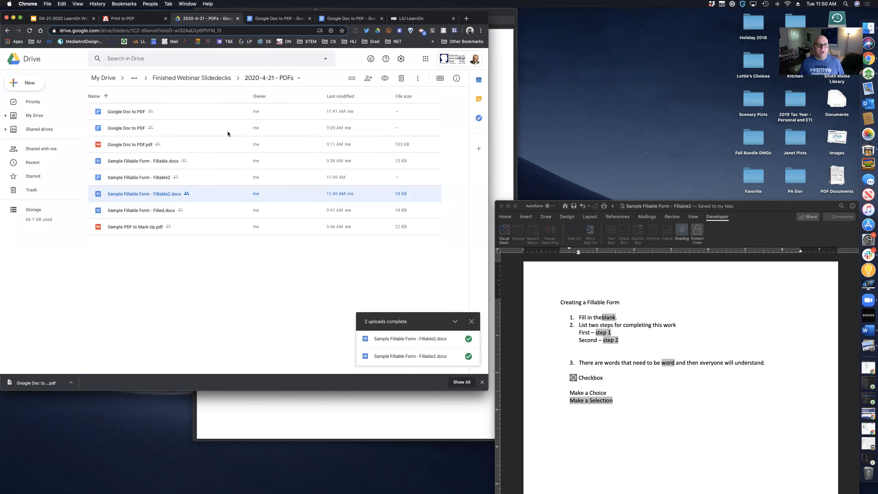
# Return to the webinar presentation and advance through the Word form slides to the "Markup PDFs - Kami" slide
pyautogui.click(76, 20)
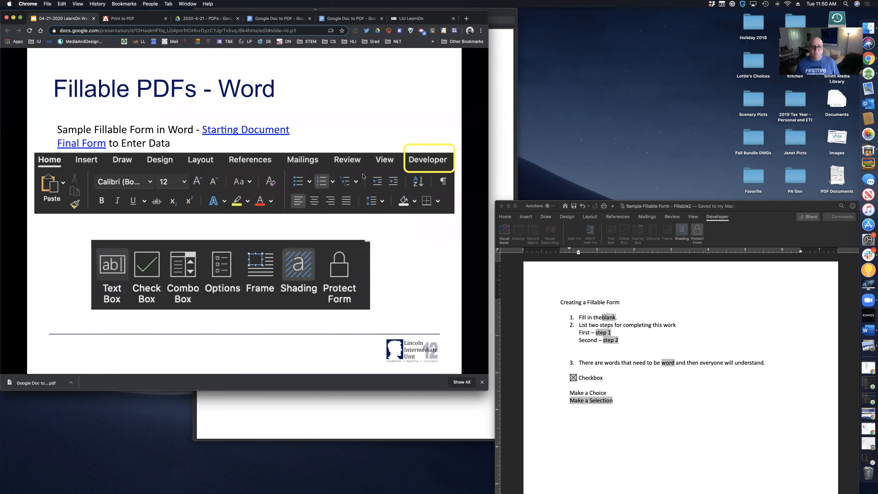
pyautogui.press('Right')
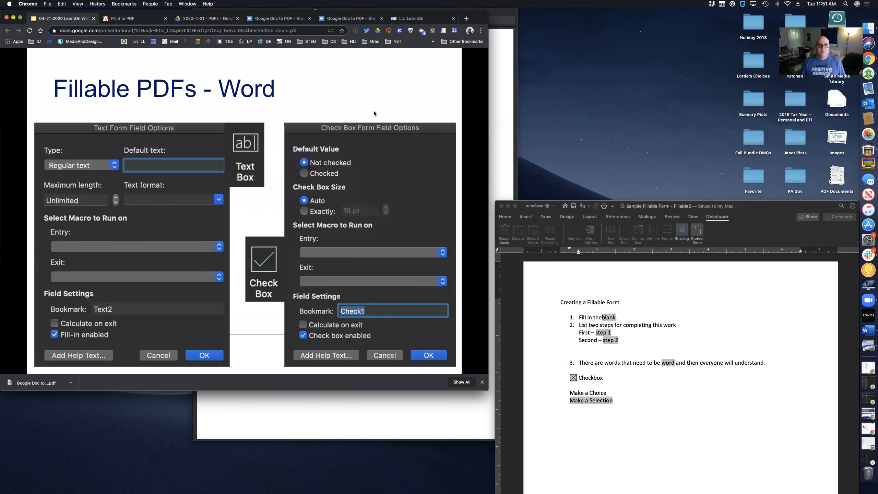
pyautogui.press('Right')
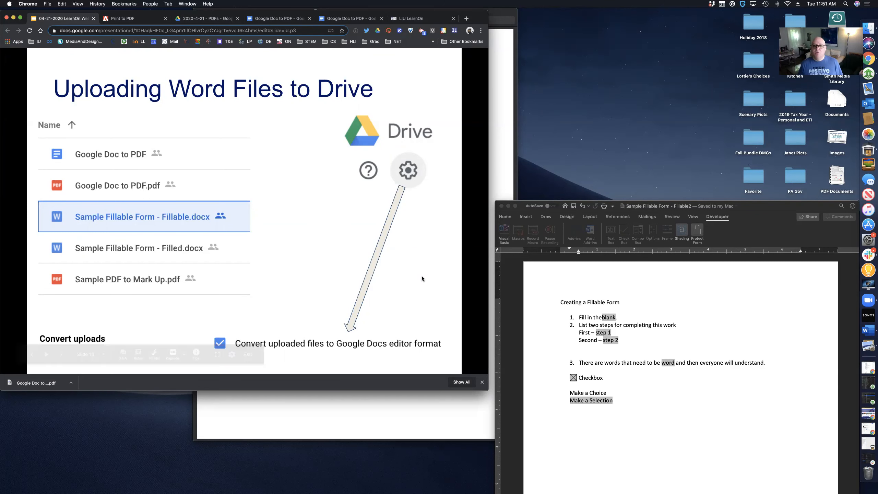
pyautogui.press('Right')
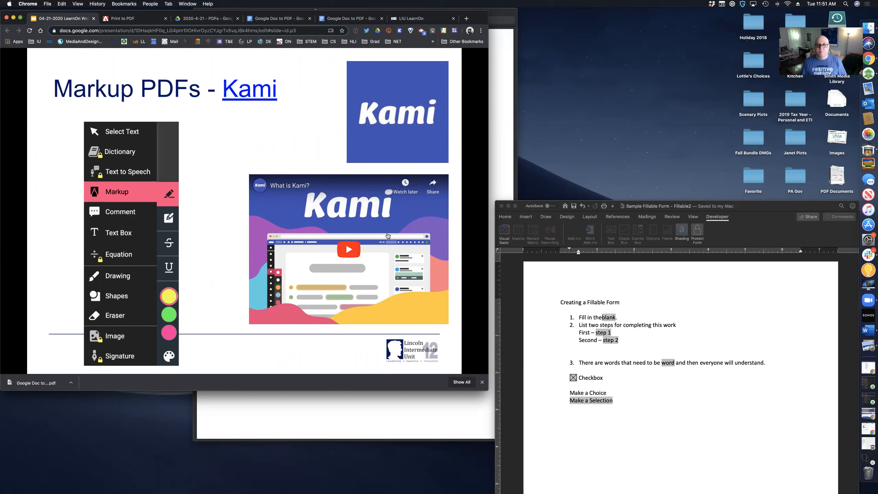
# Close the Word form and place the Sample PDF to Mark Up.pdf window beside the browser, shifting the browser slightly down
pyautogui.click(502, 206)
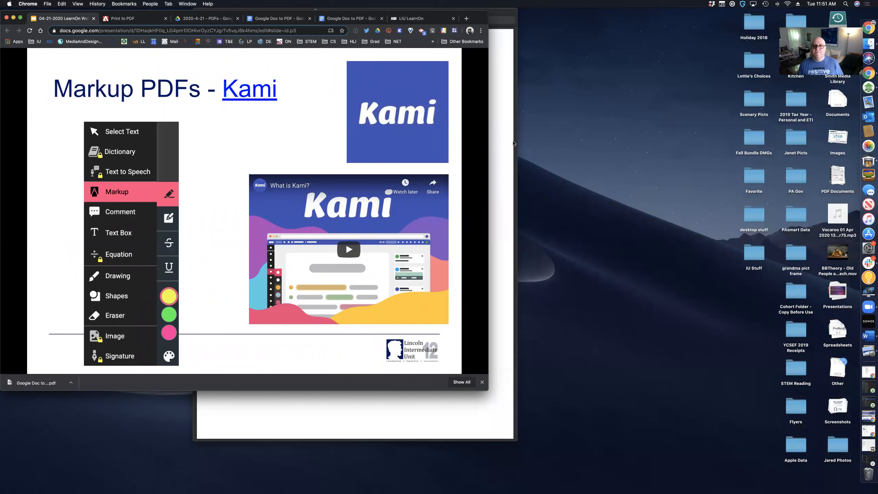
pyautogui.click(504, 148)
pyautogui.moveTo(297, 18); pyautogui.dragTo(617, 33)
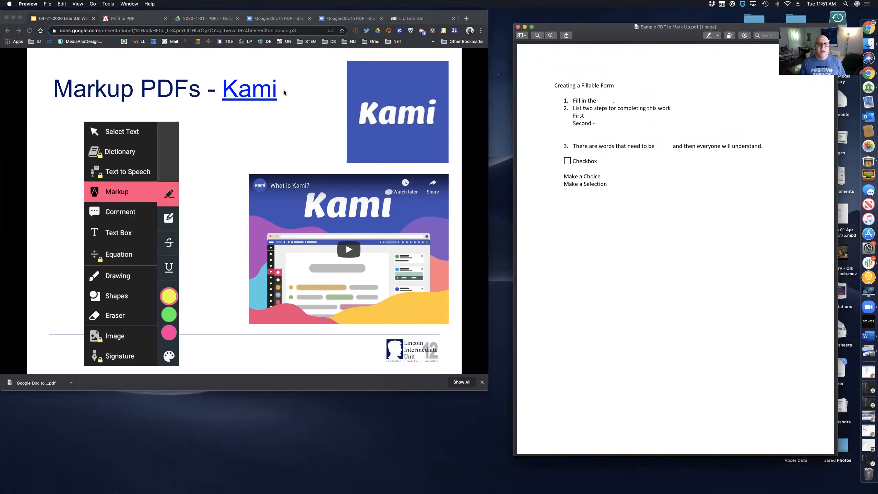
pyautogui.moveTo(272, 13); pyautogui.dragTo(272, 32)
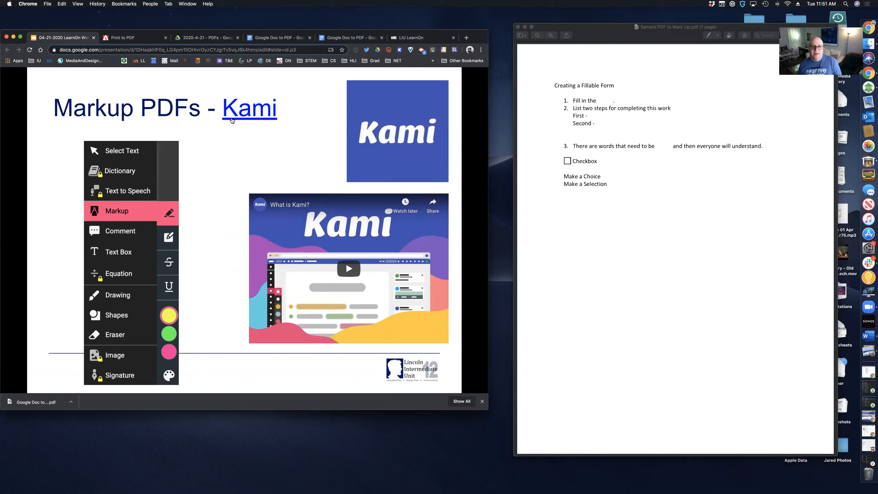
# View the Kami extension's store page from the slide, launch Kami and connect it to Google Drive with the work account
pyautogui.click(253, 114)
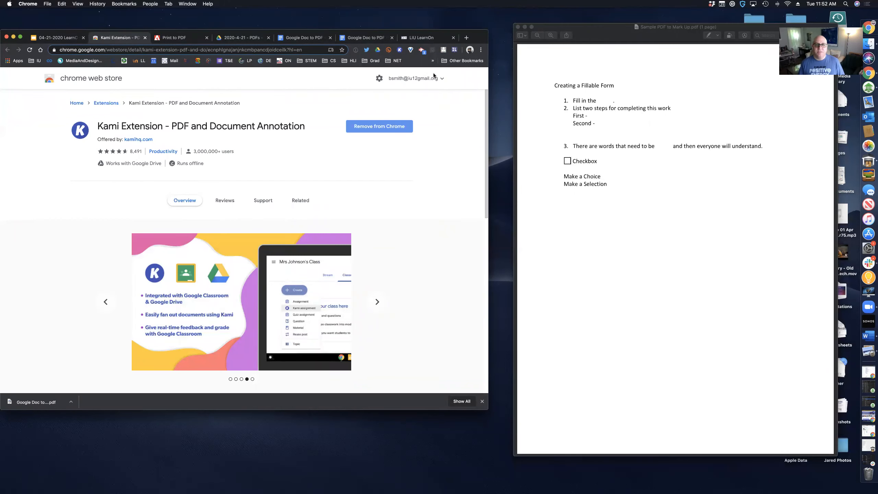
pyautogui.click(399, 51)
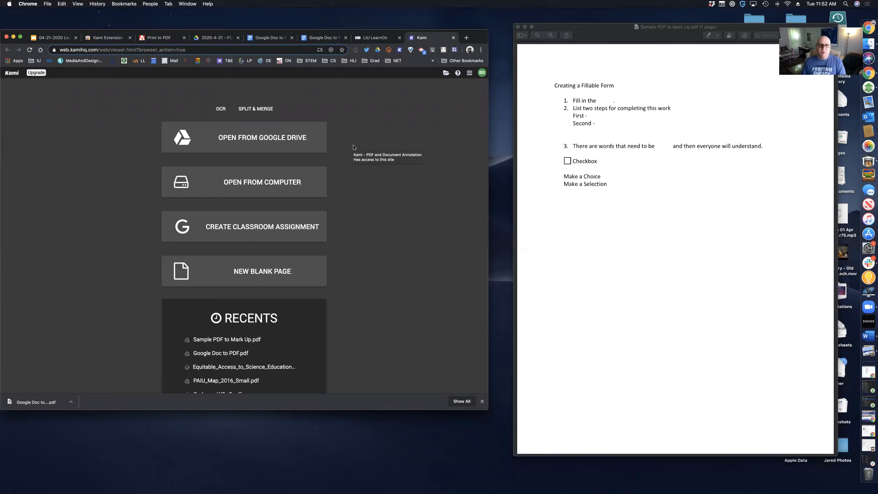
pyautogui.click(273, 140)
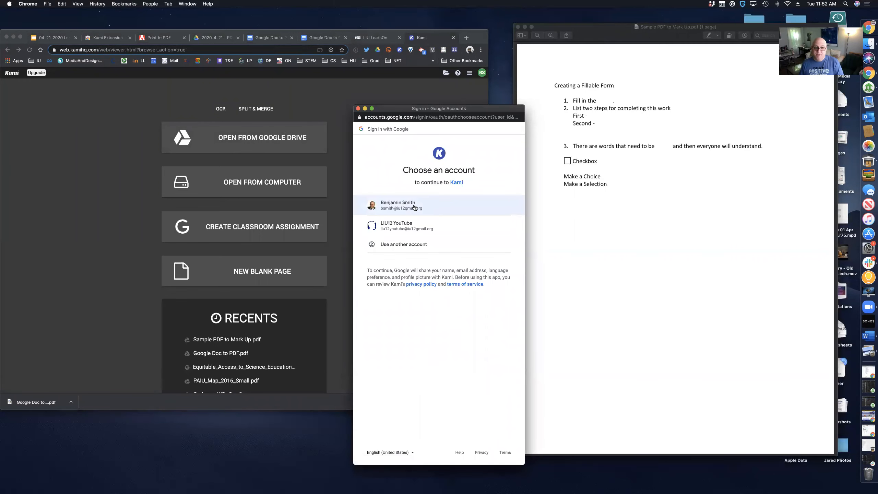
pyautogui.click(414, 206)
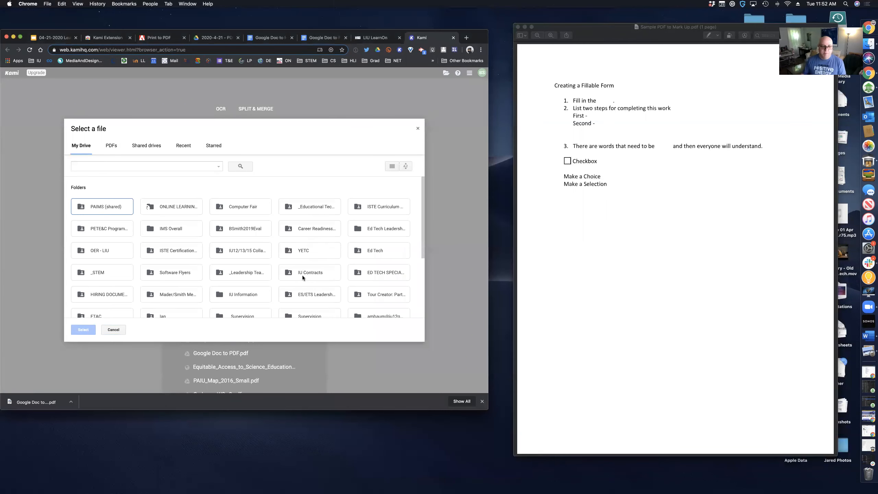
# Open Sample PDF to Mark Up.pdf in Kami from _ONLINE LEARNING > Webinar Slidedecks & Notes > Finished Webinar Slidedecks > 2020-4-21 - PDFs
pyautogui.click(165, 206)
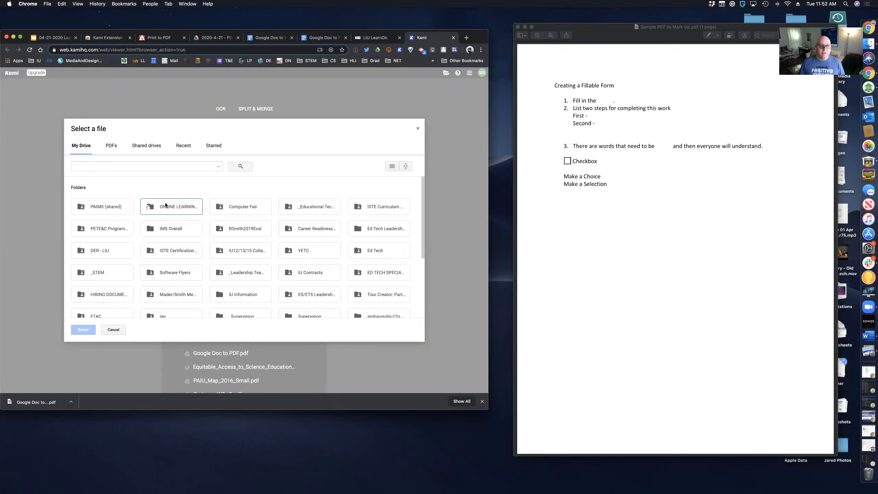
pyautogui.doubleClick(165, 205)
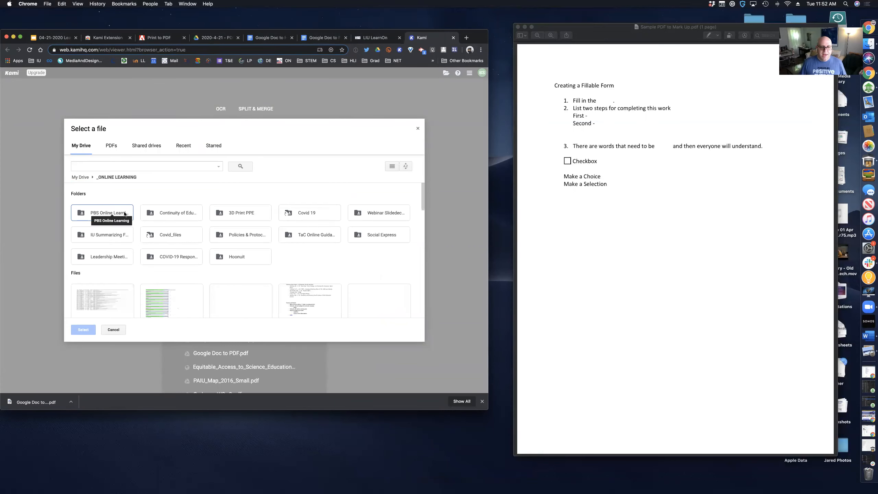
pyautogui.doubleClick(374, 215)
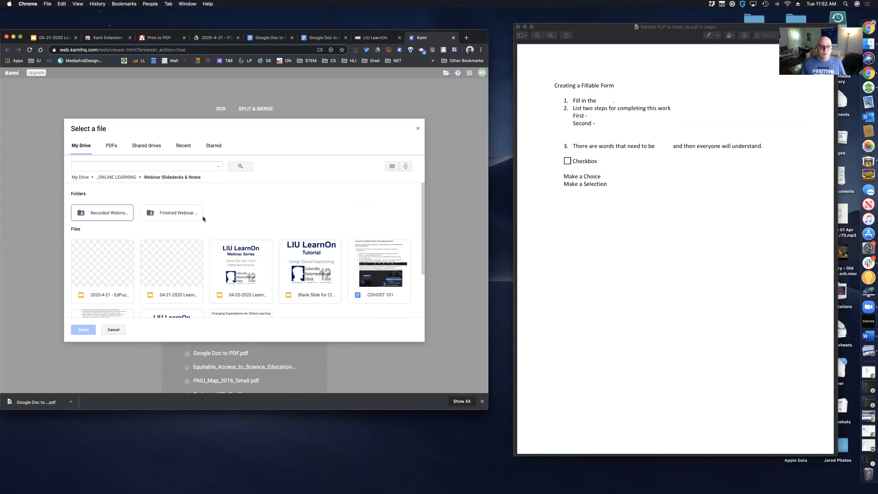
pyautogui.doubleClick(180, 213)
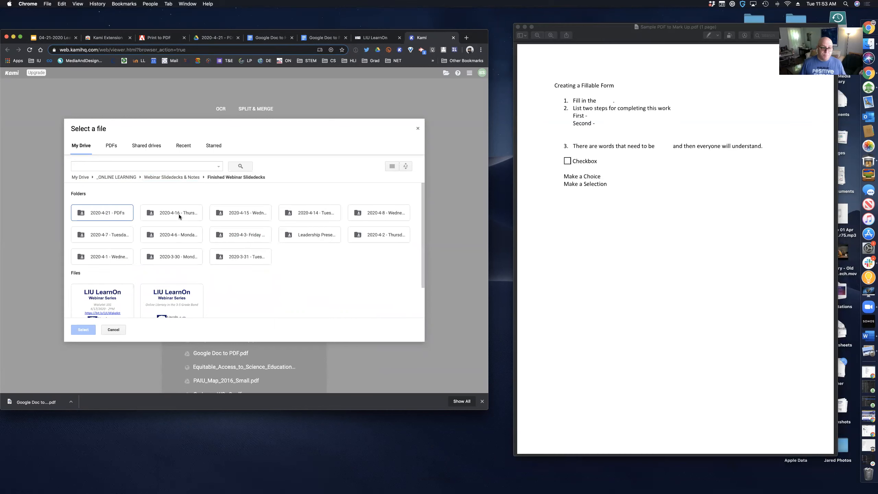
pyautogui.doubleClick(103, 212)
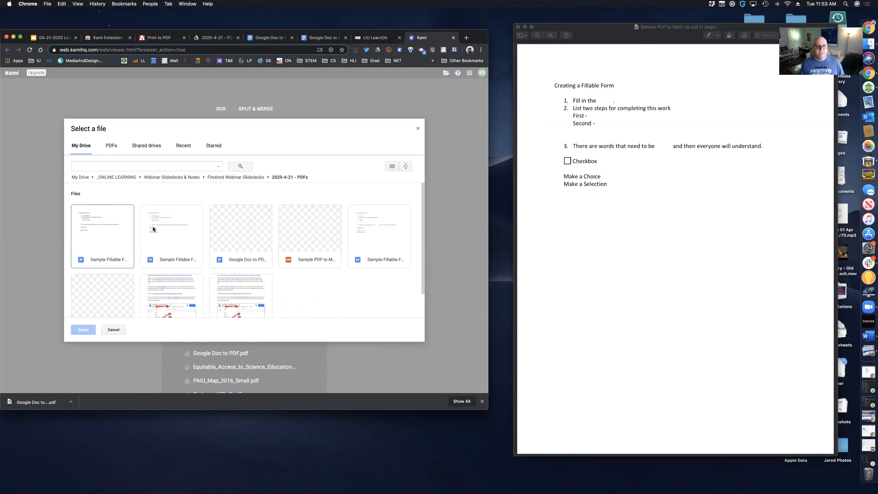
pyautogui.doubleClick(314, 237)
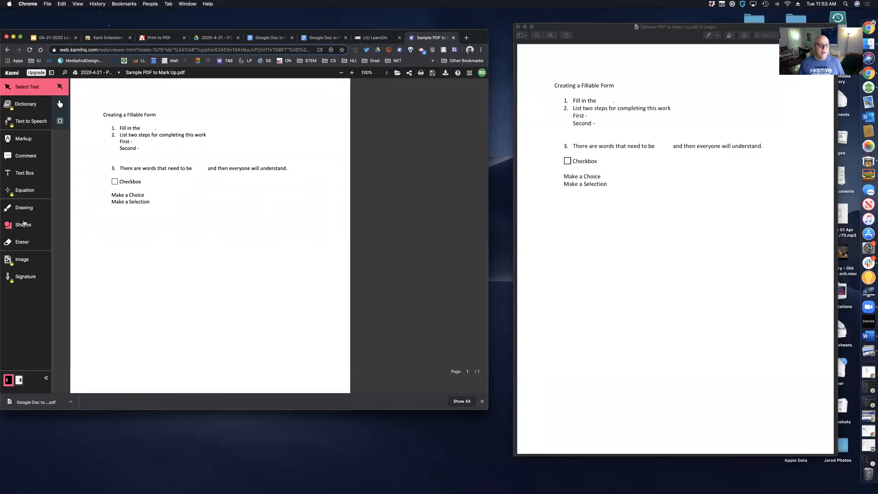
# Draw a freehand oval below "Make a Selection" and a triangle shape beside it on the PDF
pyautogui.click(24, 208)
pyautogui.moveTo(152, 224)
pyautogui.mouseDown()
pyautogui.moveTo(143, 222)
pyautogui.moveTo(192, 244)
pyautogui.moveTo(134, 233)
pyautogui.mouseUp()
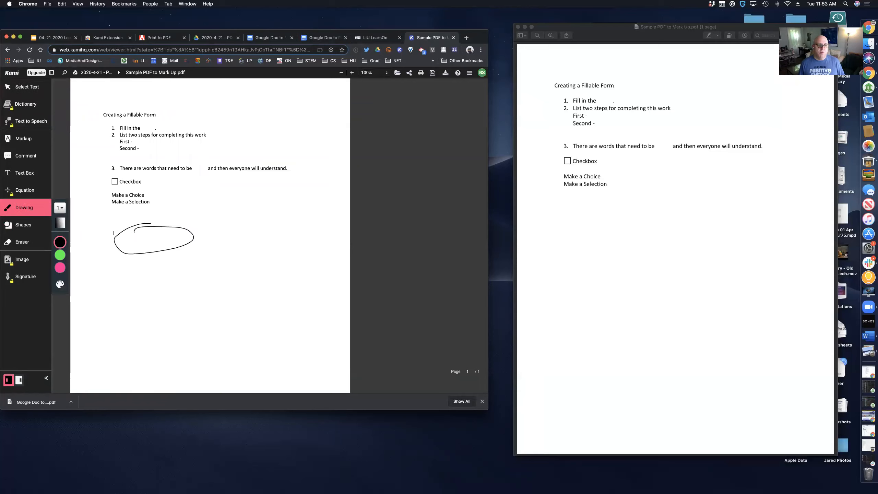
pyautogui.click(20, 224)
pyautogui.click(59, 289)
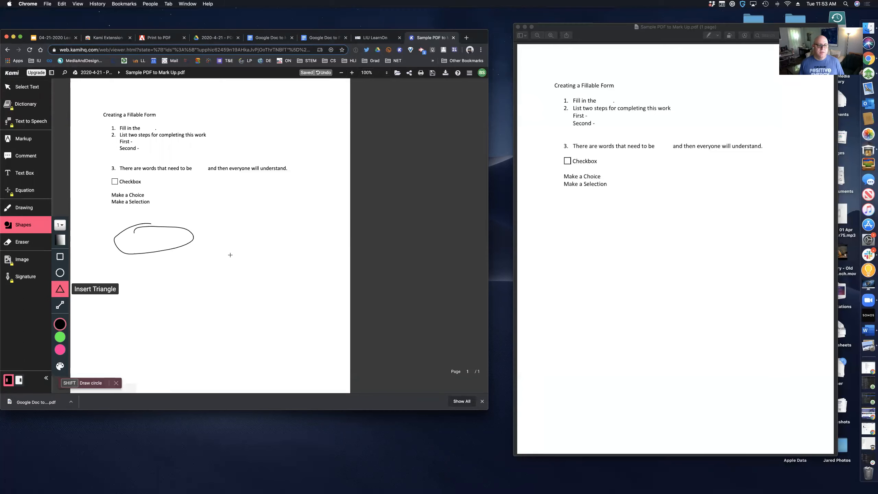
pyautogui.moveTo(260, 235); pyautogui.dragTo(223, 283)
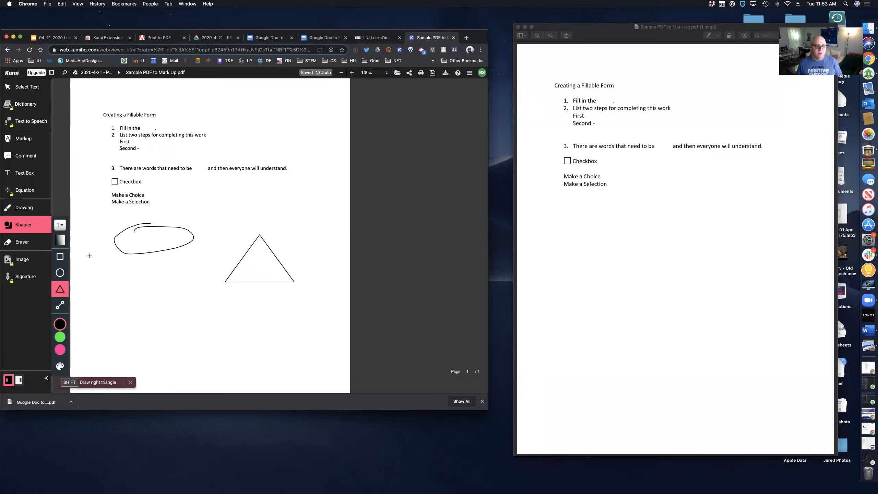
# Add a text box reading "Type into document" beside the "List two steps for completing this work" line
pyautogui.click(19, 173)
pyautogui.click(219, 134)
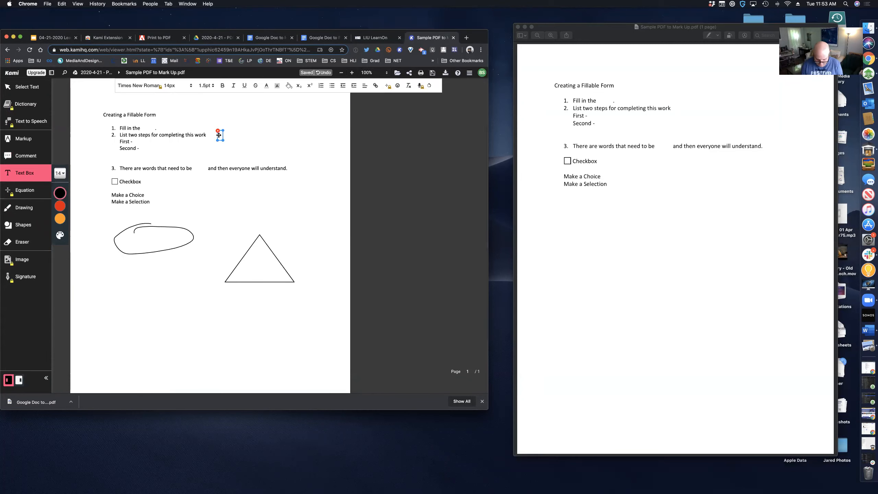
pyautogui.write('Type into')
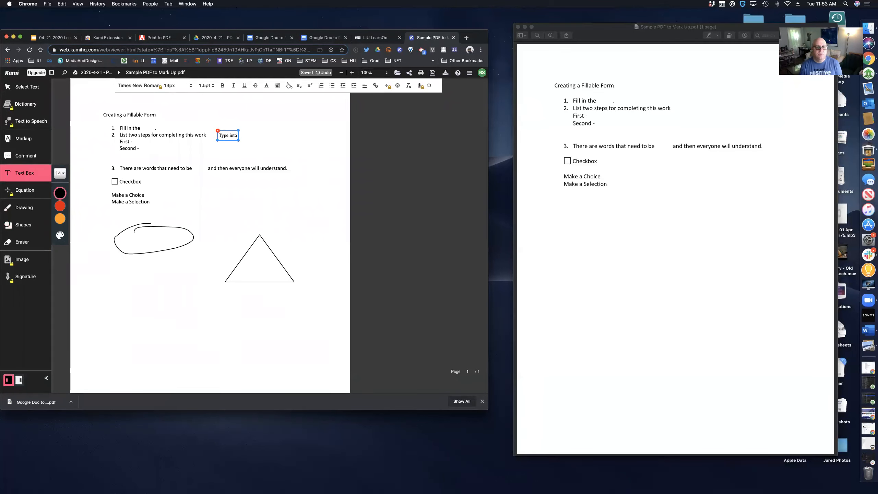
pyautogui.write(' document')
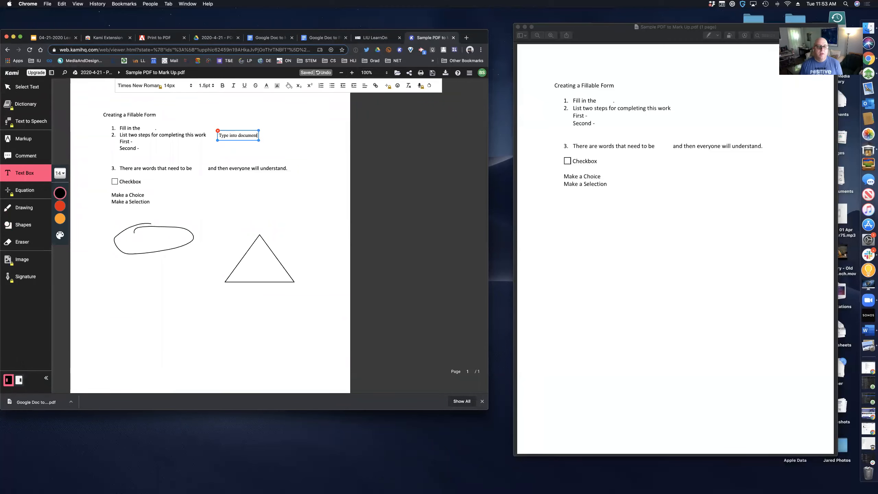
pyautogui.click(191, 163)
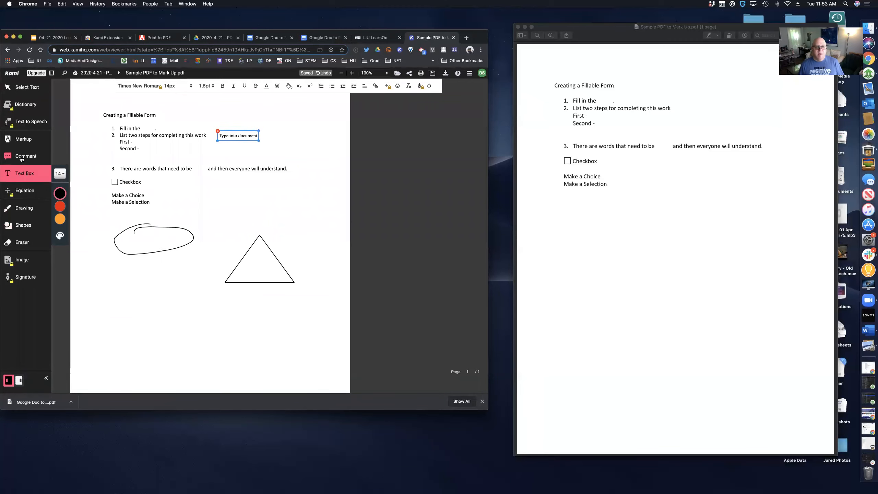
# Add the comment "this is comment" on the word "understand" in item 3 and move its marker inside the triangle
pyautogui.press('c')
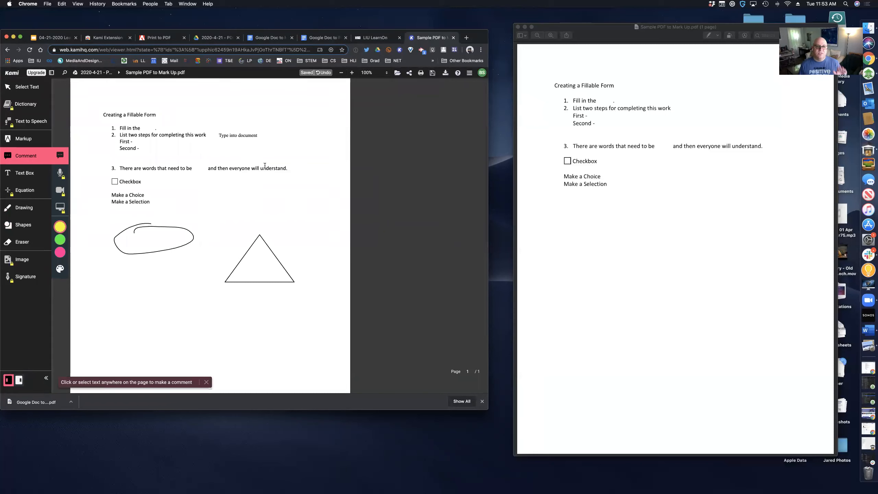
pyautogui.click(278, 168)
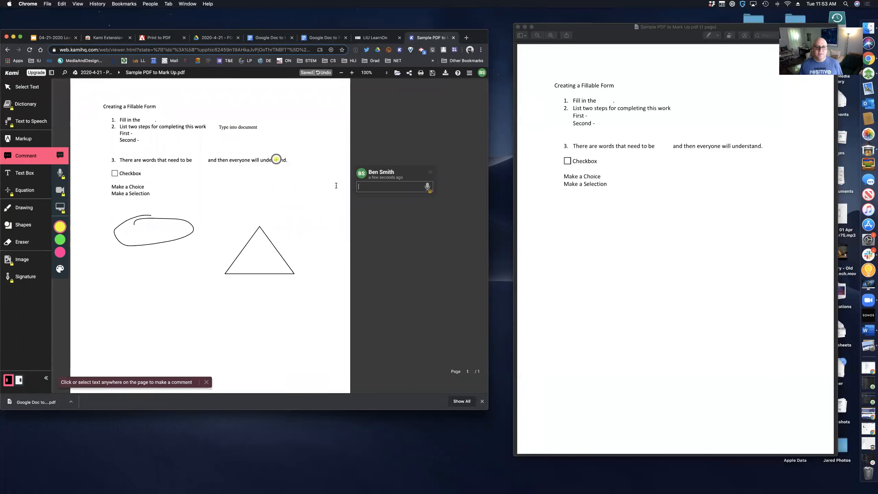
pyautogui.write('this is comment')
pyautogui.click(279, 171)
pyautogui.moveTo(276, 159); pyautogui.dragTo(276, 199)
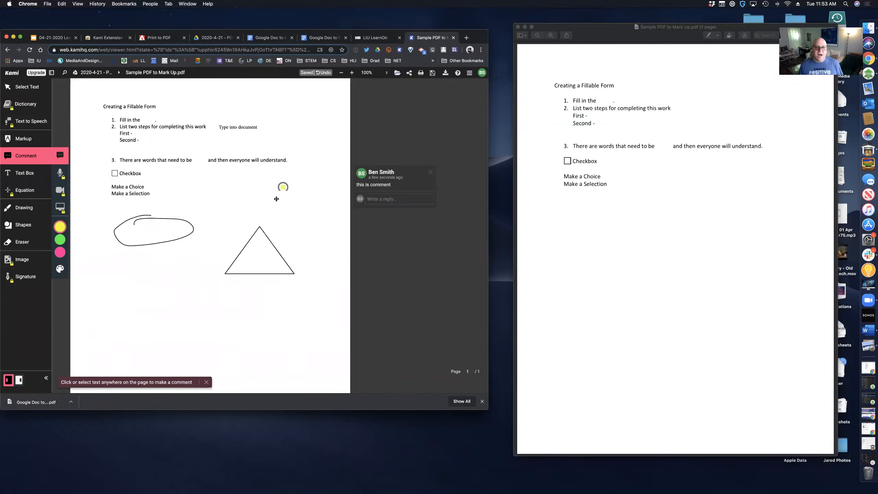
pyautogui.scroll(-2, 276, 180)
pyautogui.moveTo(275, 160); pyautogui.dragTo(264, 206)
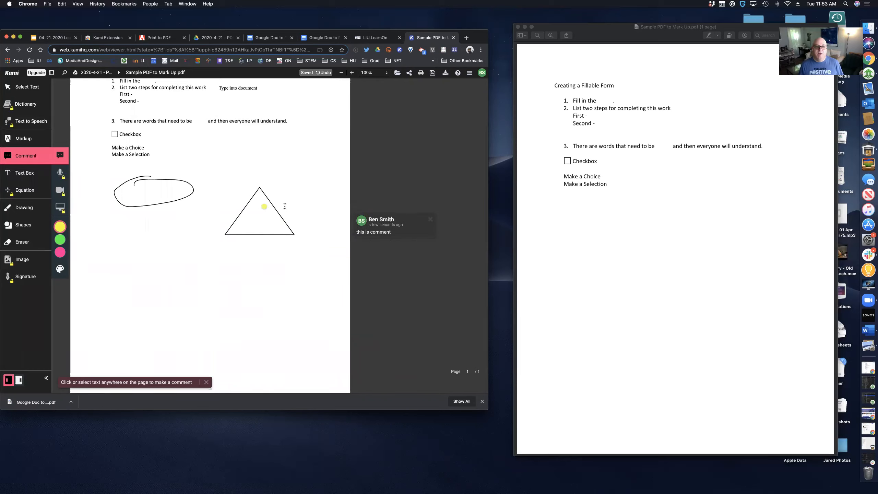
pyautogui.scroll(3, 196, 216)
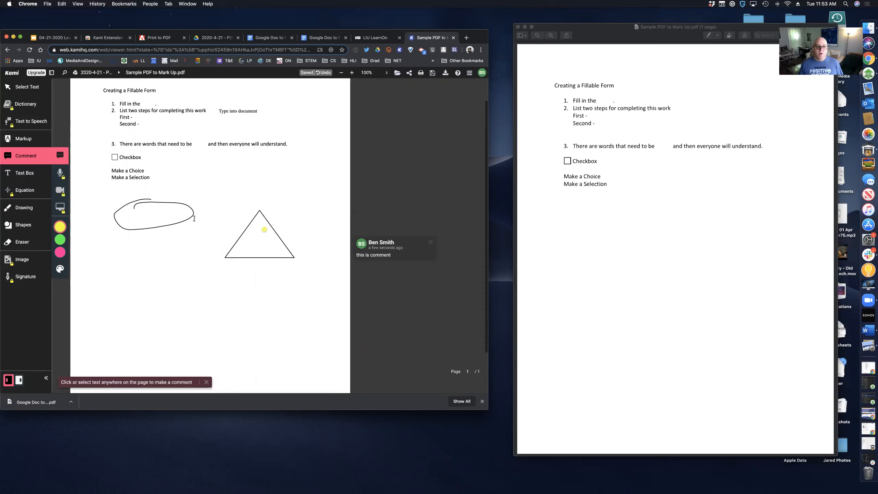
# Select Kami's Markup tool, and go back past the presentation to the 2020-4-21 - PDFs folder in Drive
pyautogui.click(28, 141)
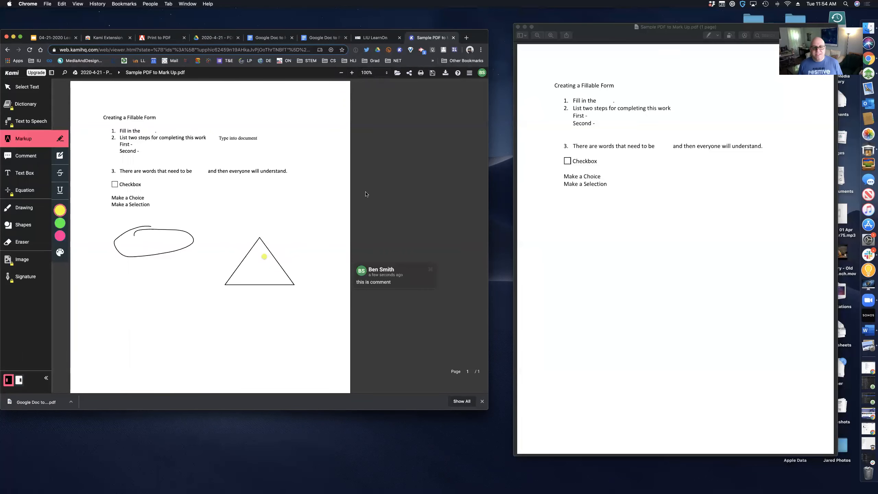
pyautogui.click(49, 39)
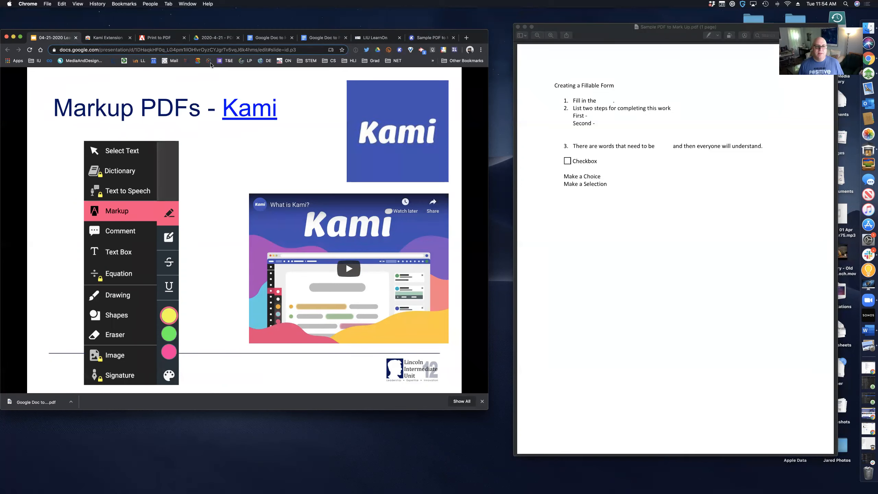
pyautogui.click(212, 39)
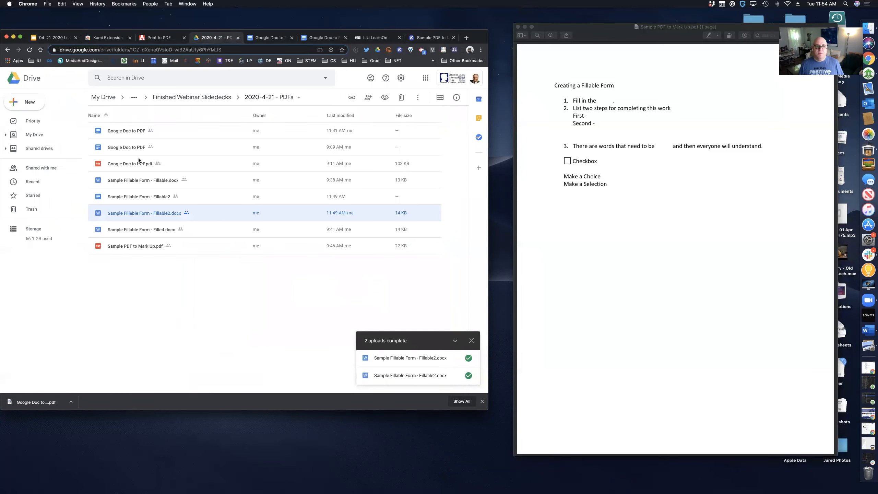
# Open Sample PDF to Mark Up.pdf from the Drive folder and annotate it with Kami
pyautogui.doubleClick(129, 247)
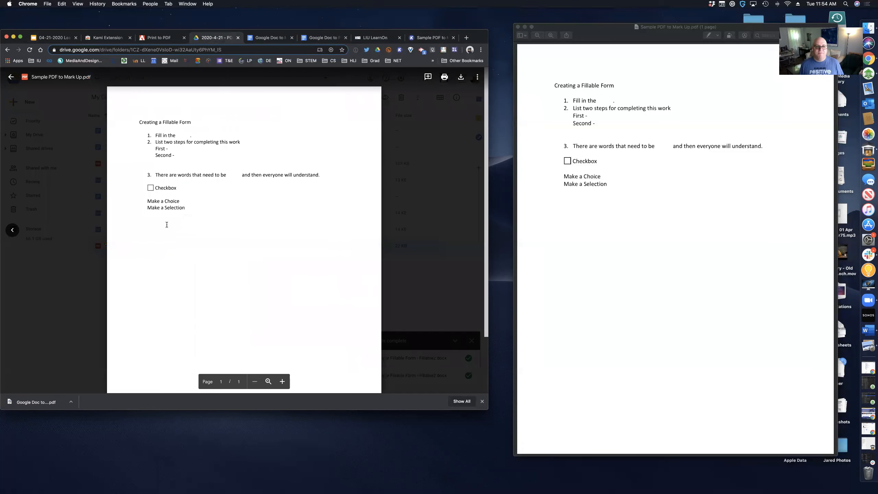
pyautogui.click(253, 76)
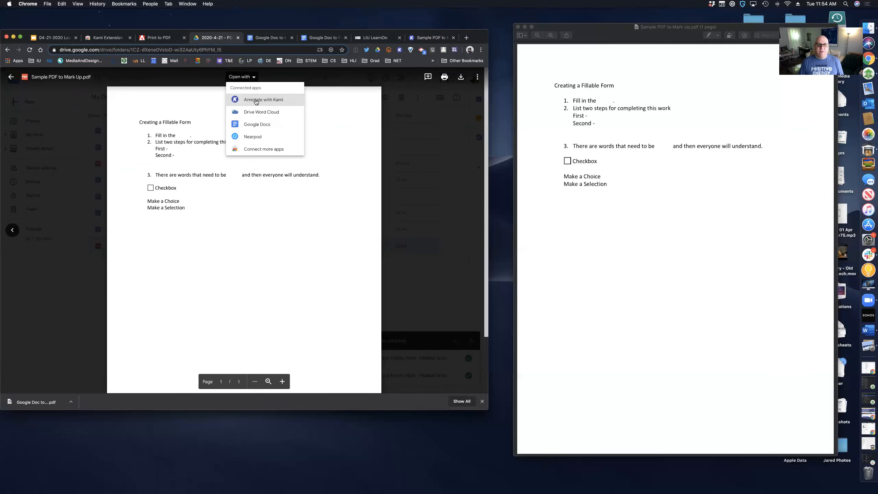
pyautogui.click(256, 100)
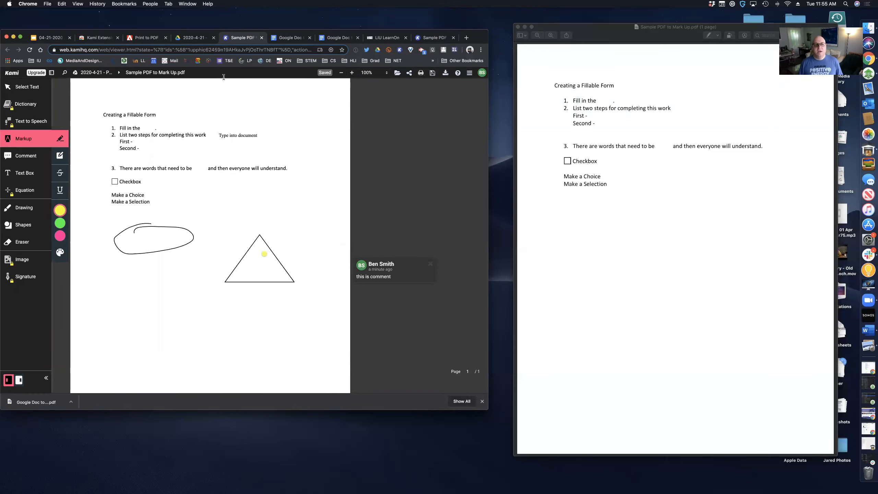
# Advance the presentation to the "Markup PDFs - Preview (Mac)" slide, and switch to Preview to show the markup tools on the sample PDF
pyautogui.click(49, 38)
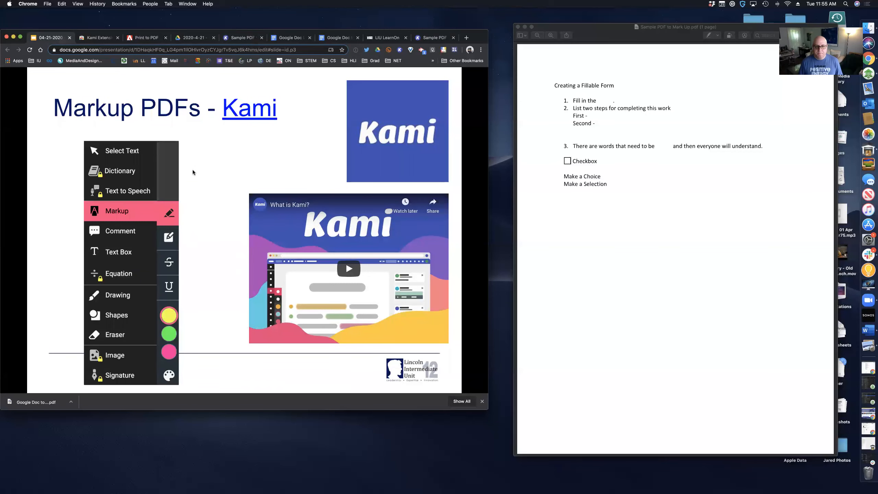
pyautogui.click(210, 172)
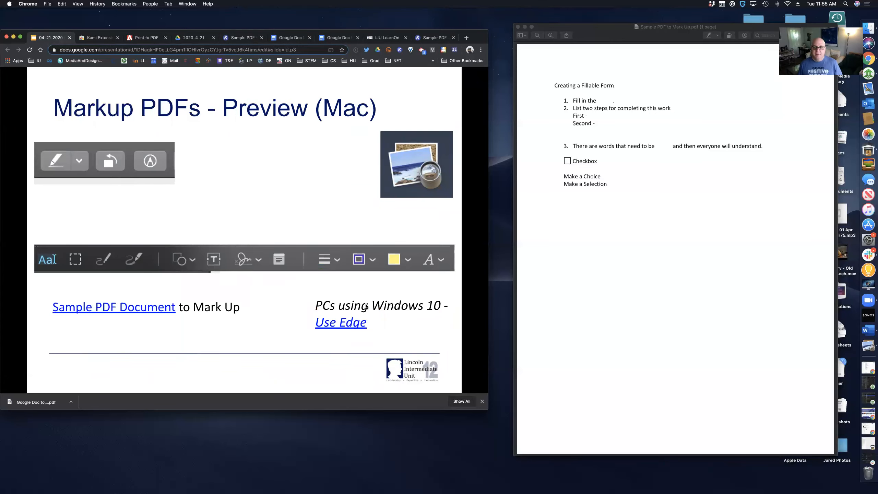
pyautogui.click(605, 259)
pyautogui.moveTo(589, 36); pyautogui.dragTo(293, 42)
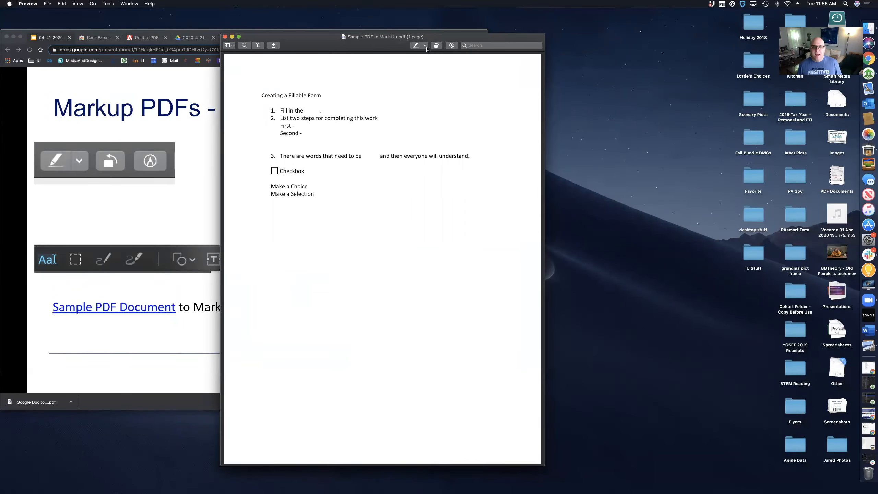
pyautogui.click(452, 46)
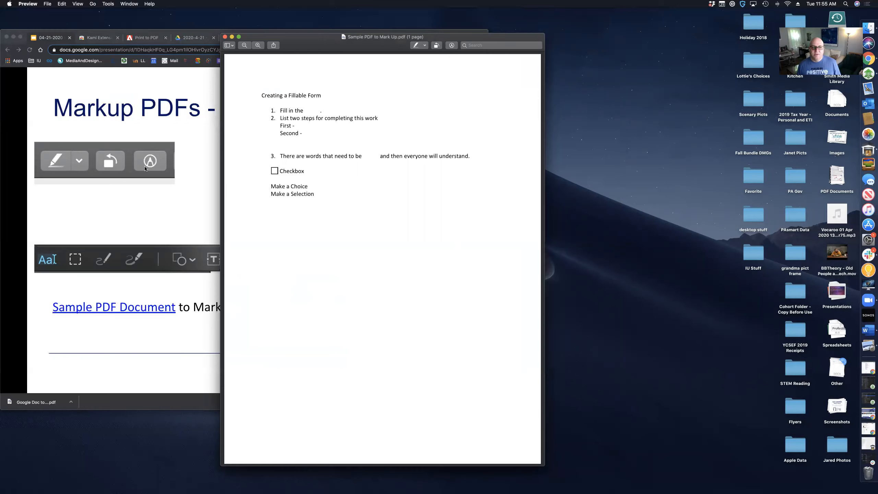
pyautogui.click(451, 46)
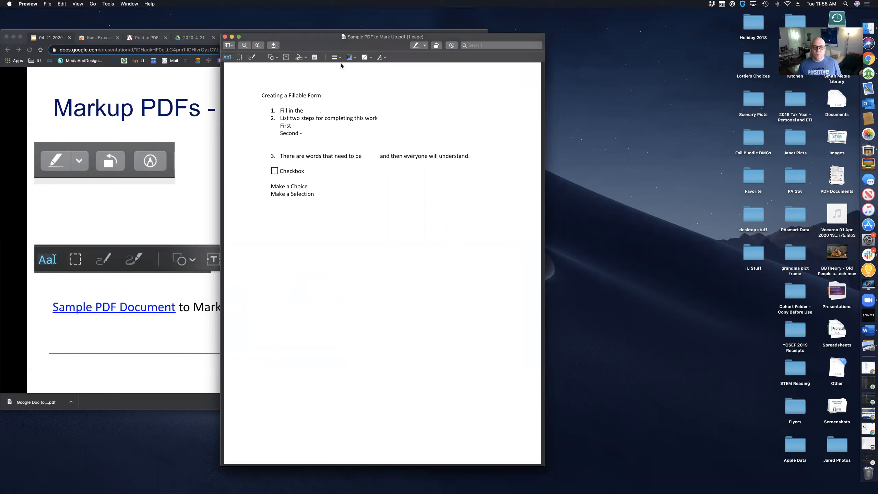
# Add a text box reading "this is a text box" and place it beside the "Second -" line
pyautogui.click(286, 57)
pyautogui.write('this is a text box')
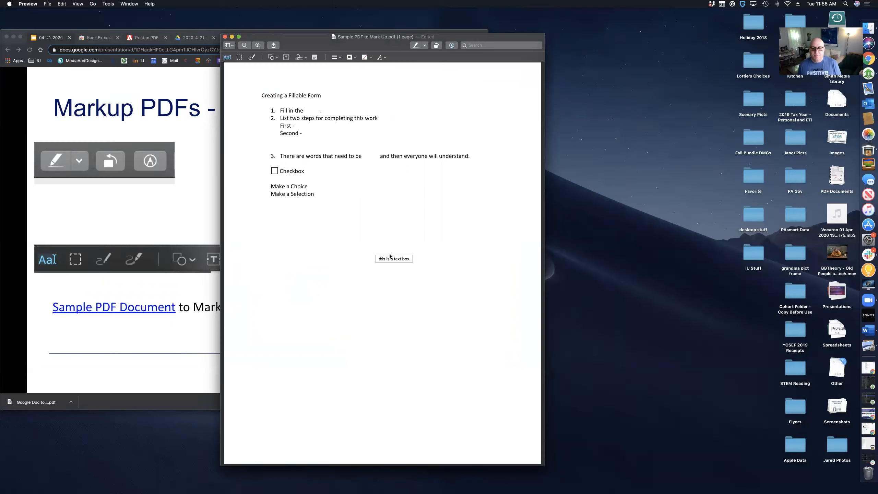
pyautogui.moveTo(388, 258)
pyautogui.mouseDown()
pyautogui.moveTo(353, 130)
pyautogui.moveTo(335, 136)
pyautogui.mouseUp()
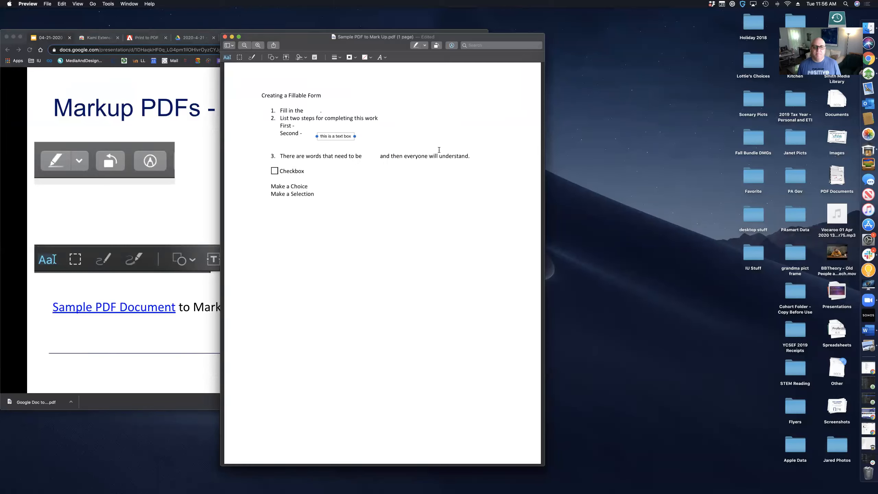
# Add a blue rectangle outline and place it over the start of item 3 and the Checkbox line
pyautogui.click(276, 59)
pyautogui.click(267, 71)
pyautogui.moveTo(361, 260); pyautogui.dragTo(361, 164)
pyautogui.click(278, 59)
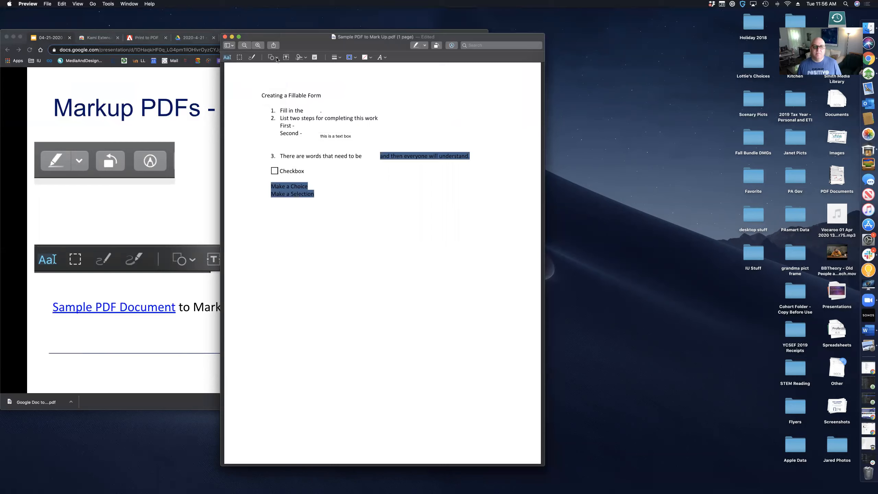
pyautogui.click(266, 81)
pyautogui.moveTo(378, 239); pyautogui.dragTo(300, 137)
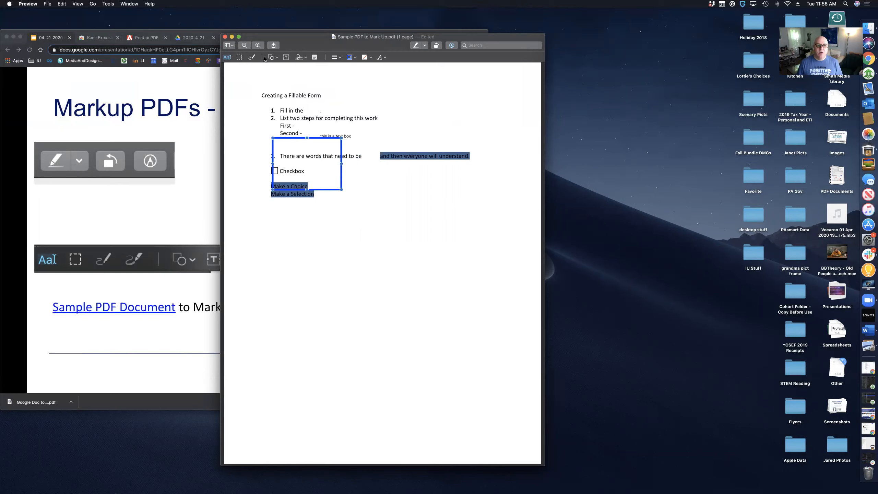
# Sketch a handwritten name in blue freehand strokes on the blank area below item 3
pyautogui.click(251, 58)
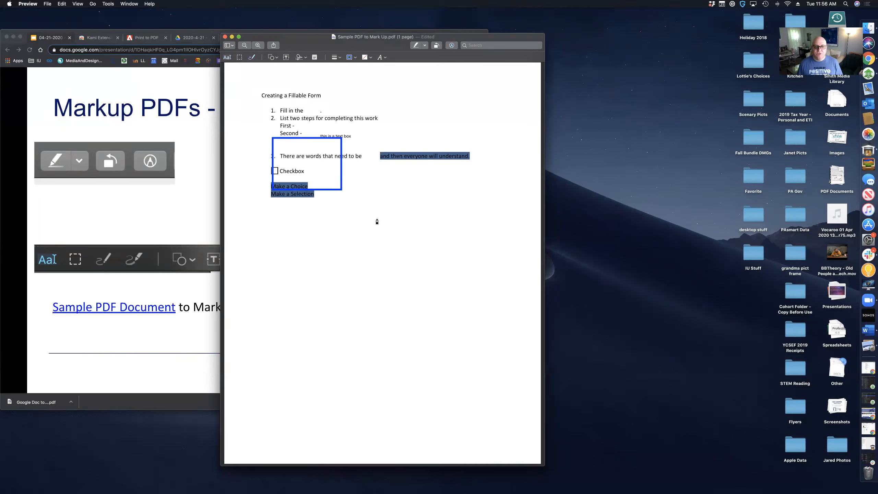
pyautogui.moveTo(375, 228)
pyautogui.mouseDown()
pyautogui.moveTo(376, 208)
pyautogui.moveTo(375, 225)
pyautogui.moveTo(463, 222)
pyautogui.moveTo(476, 206)
pyautogui.moveTo(486, 222)
pyautogui.mouseUp()
pyautogui.moveTo(453, 217); pyautogui.dragTo(473, 217)
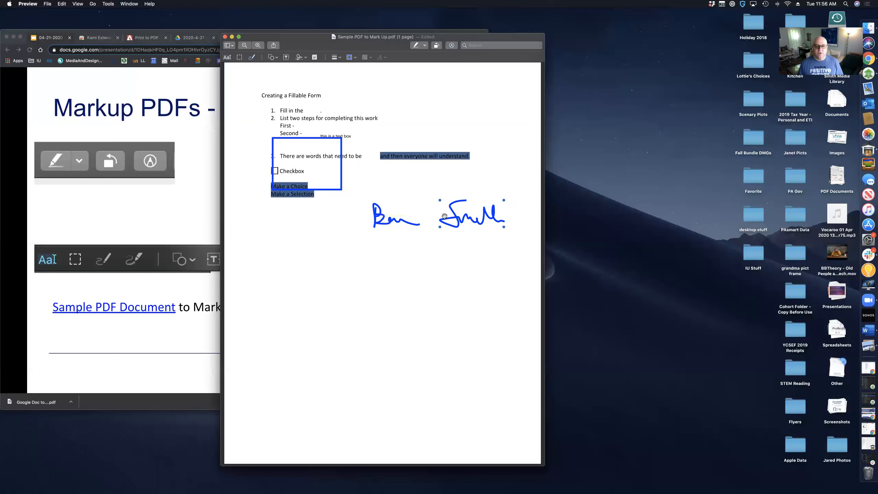
# Insert the saved signature and place it just below the "Make a Selection" line
pyautogui.click(306, 58)
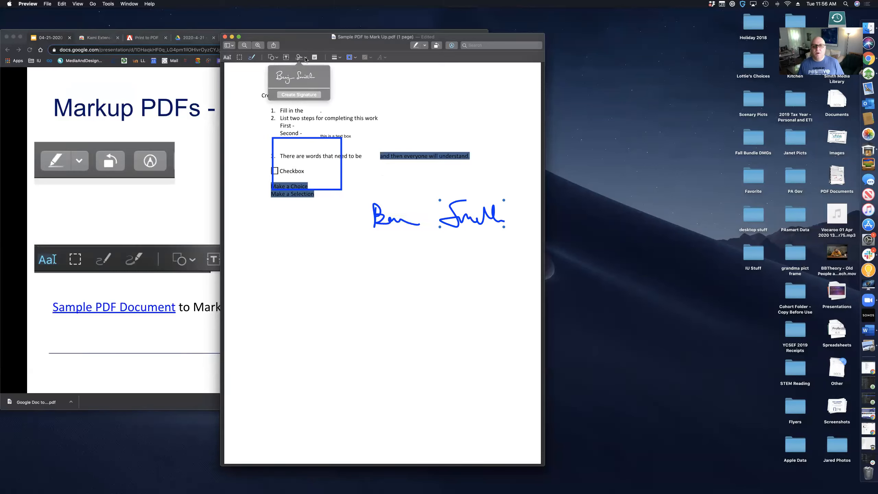
pyautogui.click(295, 77)
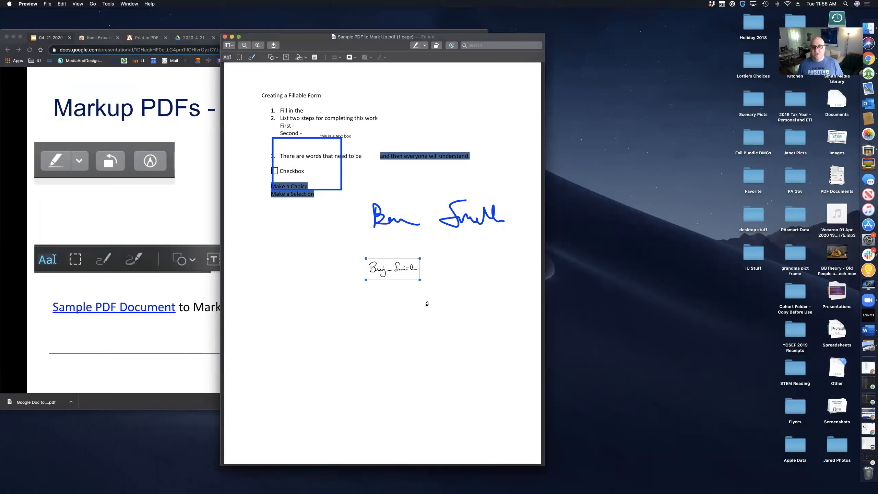
pyautogui.moveTo(407, 266); pyautogui.dragTo(326, 216)
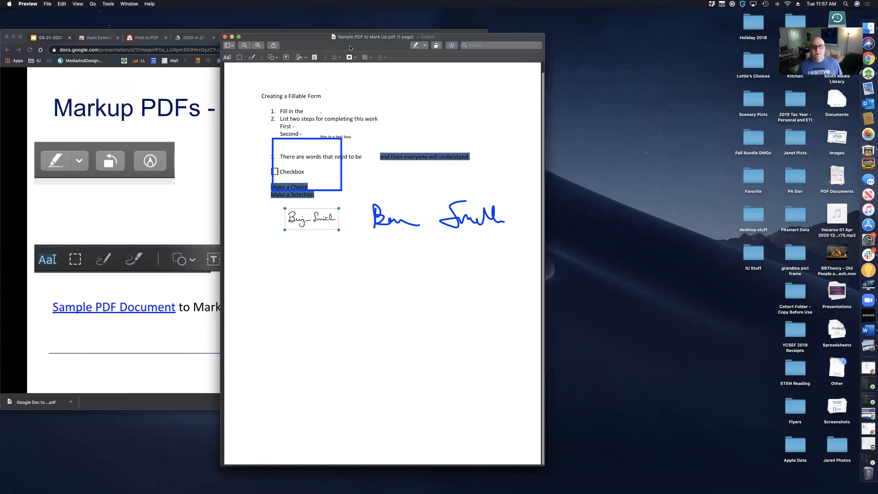
# Move the Preview window slightly down and save the marked-up PDF
pyautogui.moveTo(299, 57); pyautogui.dragTo(297, 74)
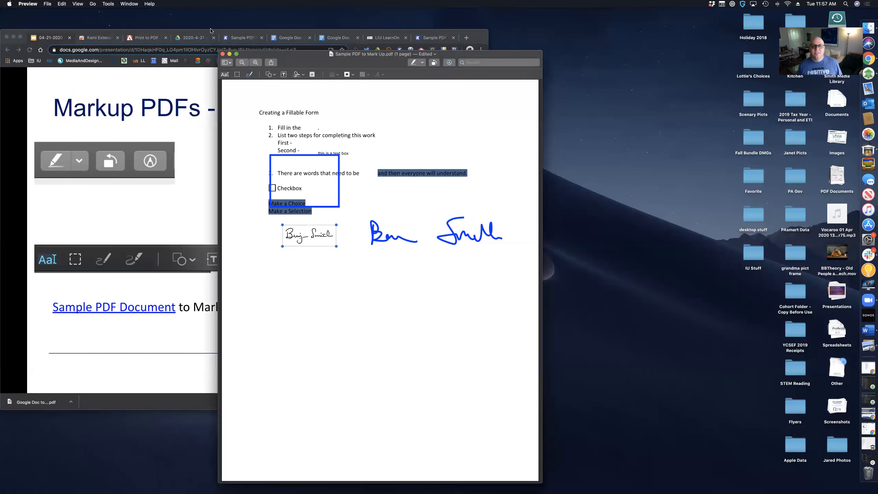
pyautogui.click(47, 4)
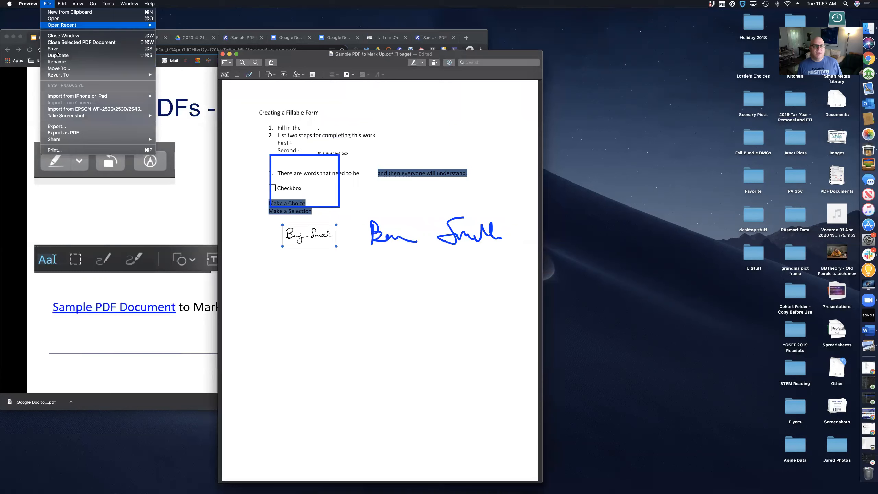
pyautogui.click(60, 49)
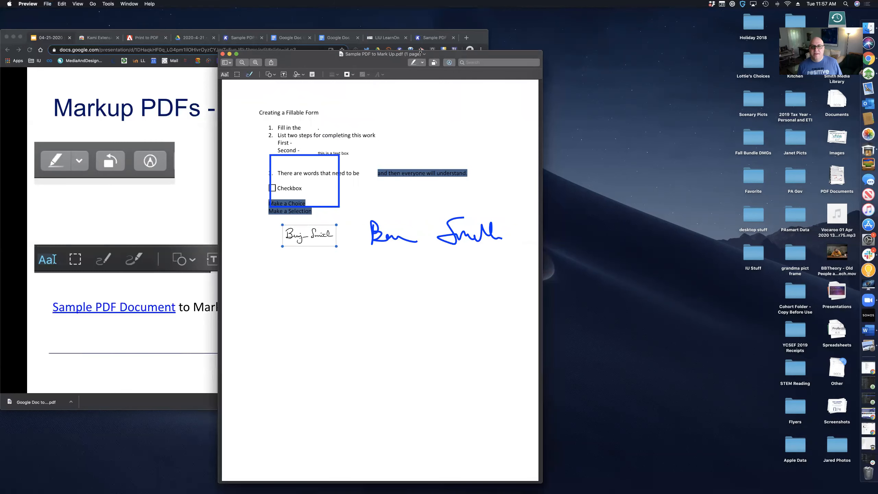
# Delete the blue rectangle outline from the PDF and save the file again
pyautogui.click(338, 155)
pyautogui.press('Delete')
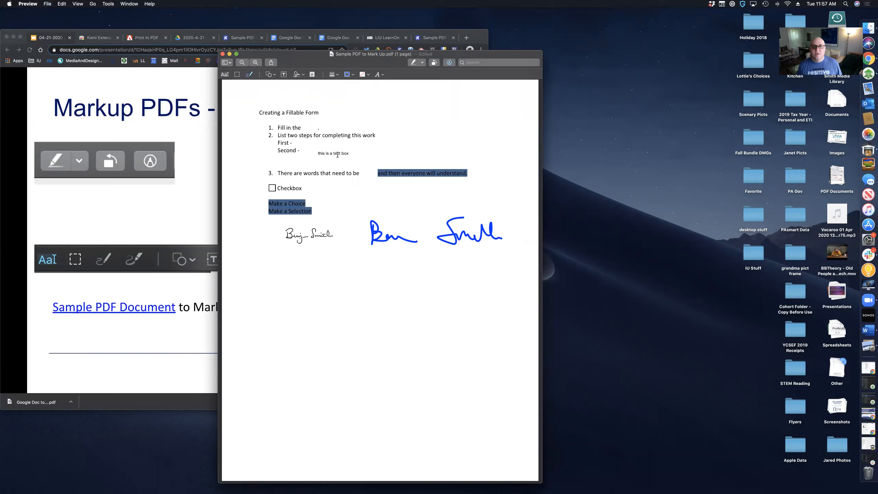
pyautogui.click(47, 4)
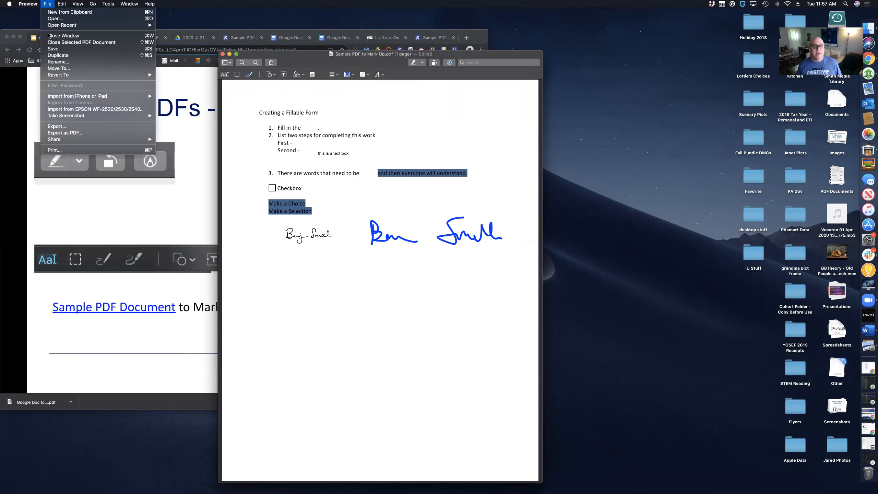
pyautogui.click(59, 55)
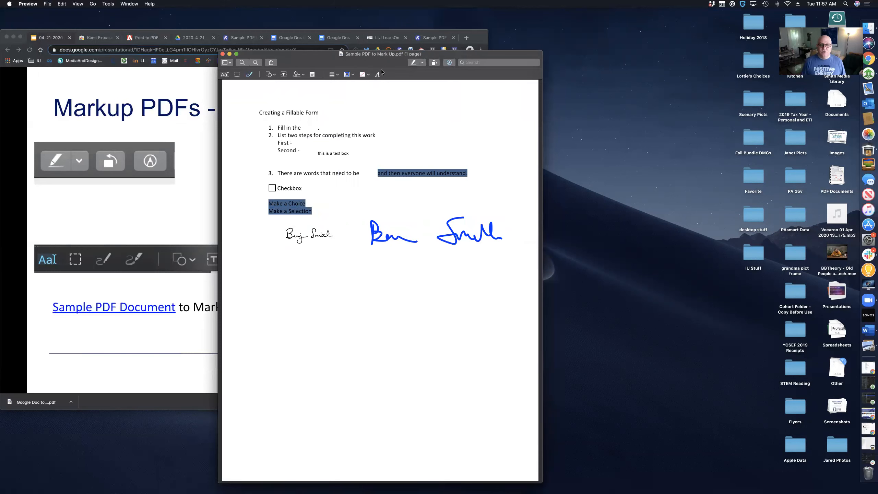
# Advance the presentation in Chrome to the IU12 webinar schedule slide, and examine the Scheduled Webinars calendar on the LIU LearnOn site
pyautogui.click(200, 186)
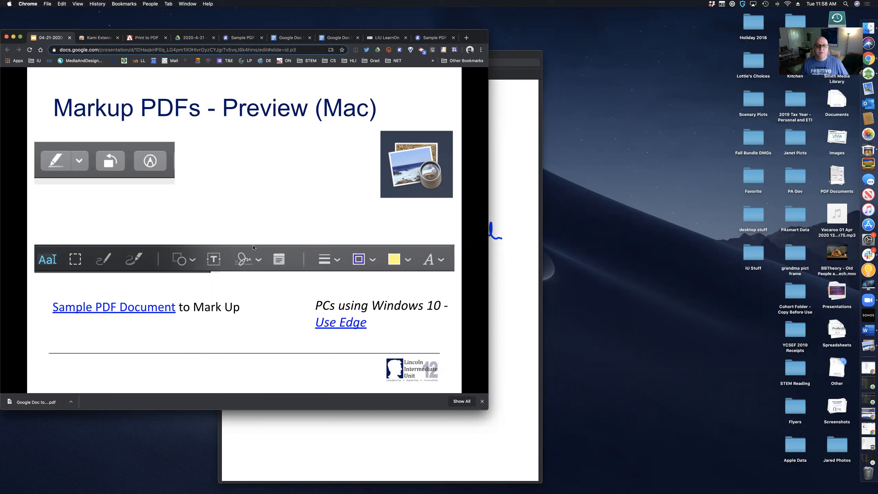
pyautogui.click(270, 207)
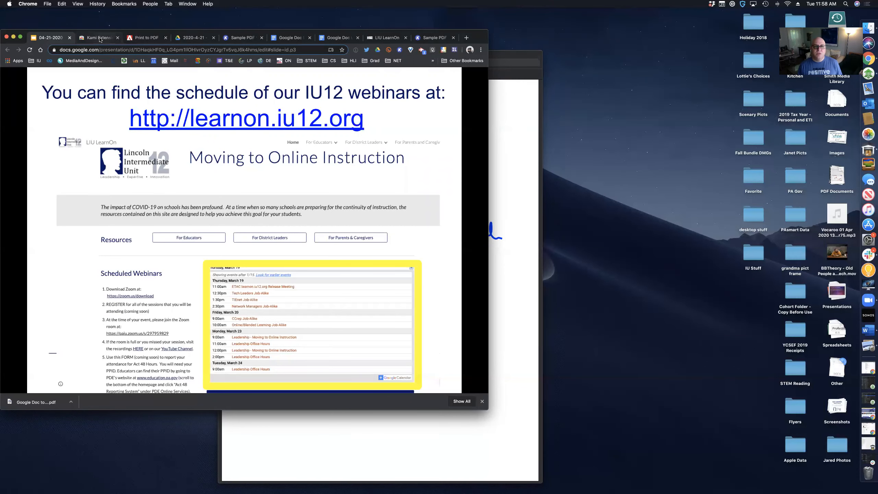
pyautogui.click(387, 37)
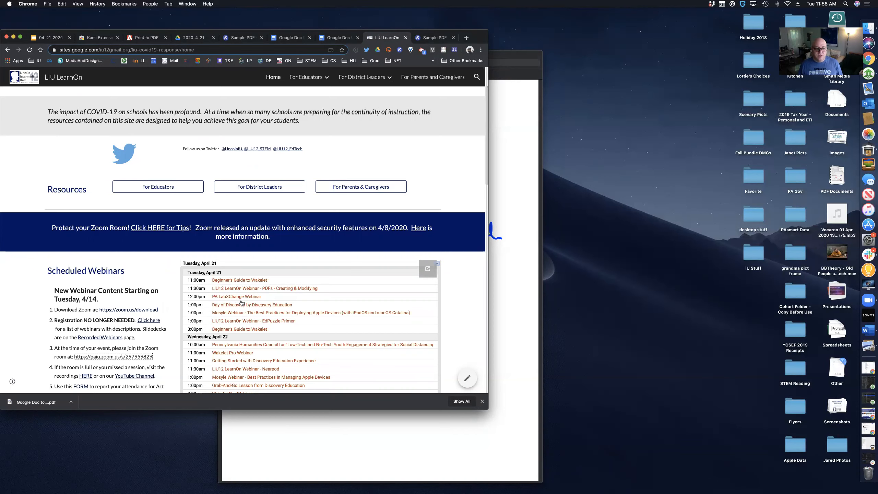
pyautogui.scroll(2, 254, 308)
pyautogui.scroll(1, 254, 309)
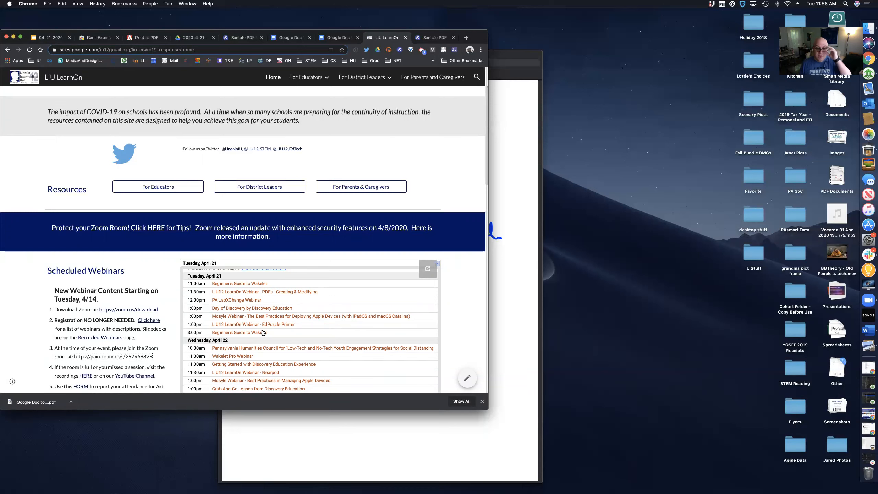
pyautogui.scroll(-1, 263, 333)
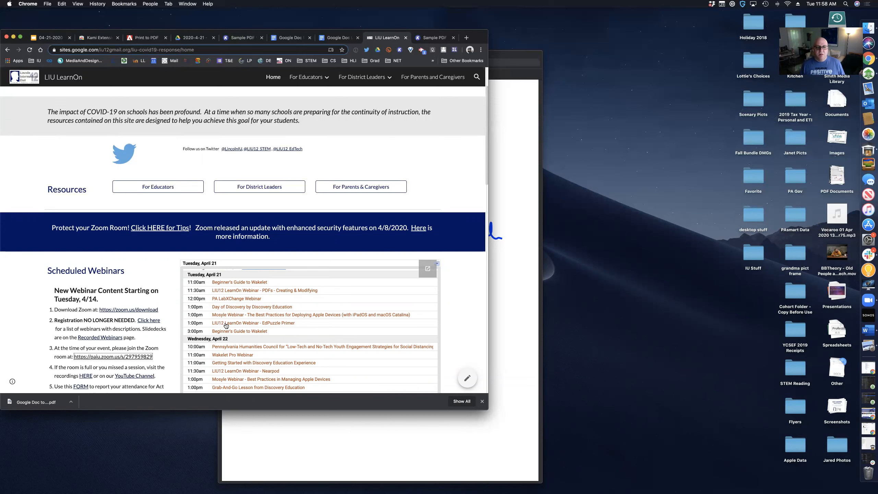
pyautogui.scroll(-1, 227, 327)
pyautogui.scroll(1, 228, 328)
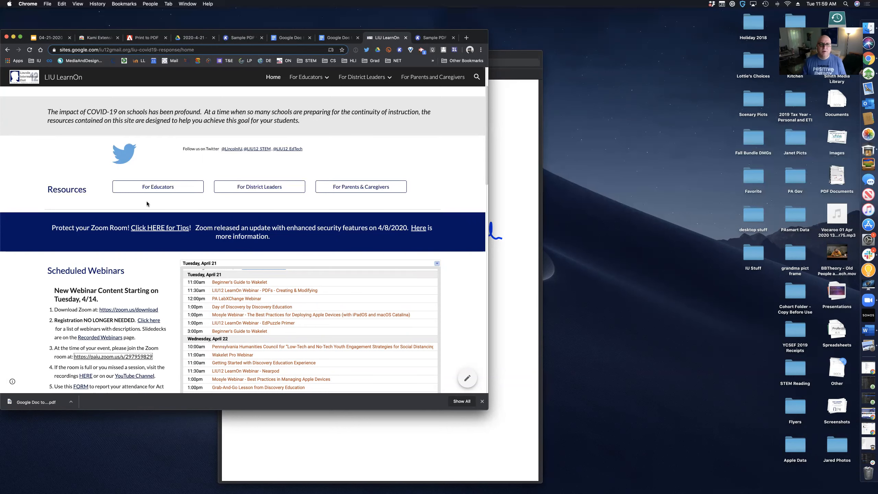
# Return to the presentation, advance to the "Our Mission" slide, and exit the slideshow to the editor
pyautogui.click(49, 38)
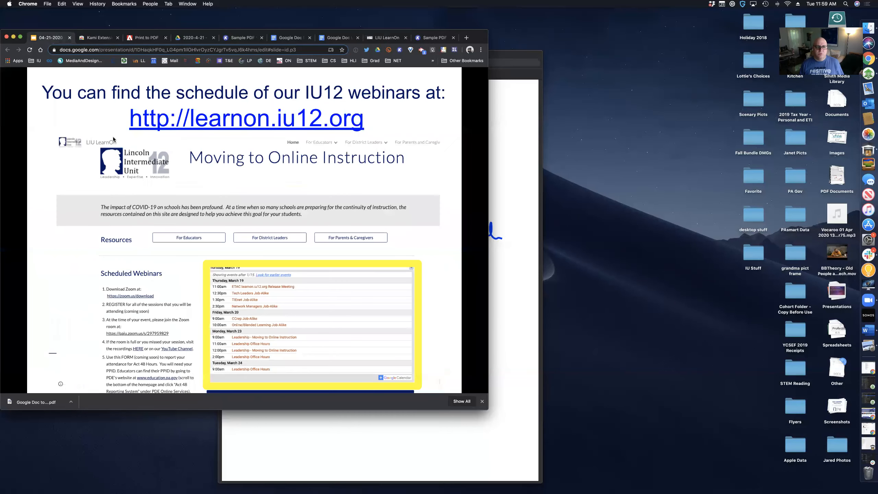
pyautogui.click(235, 205)
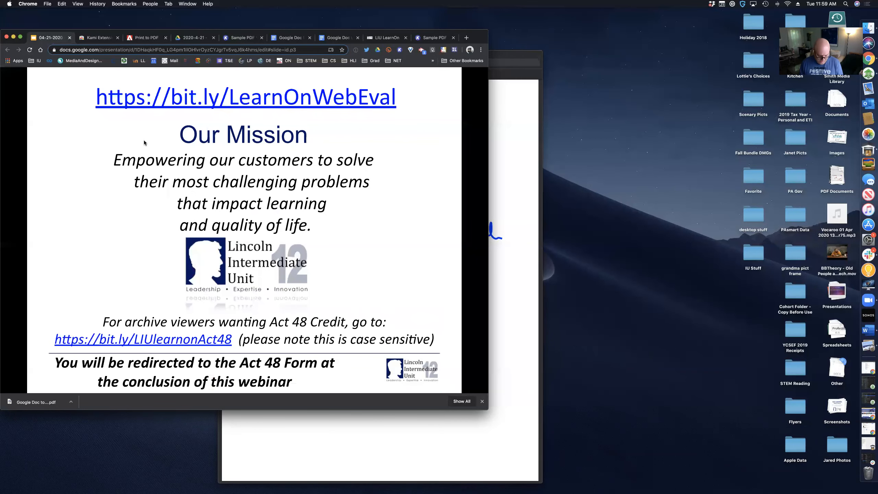
pyautogui.press('Escape')
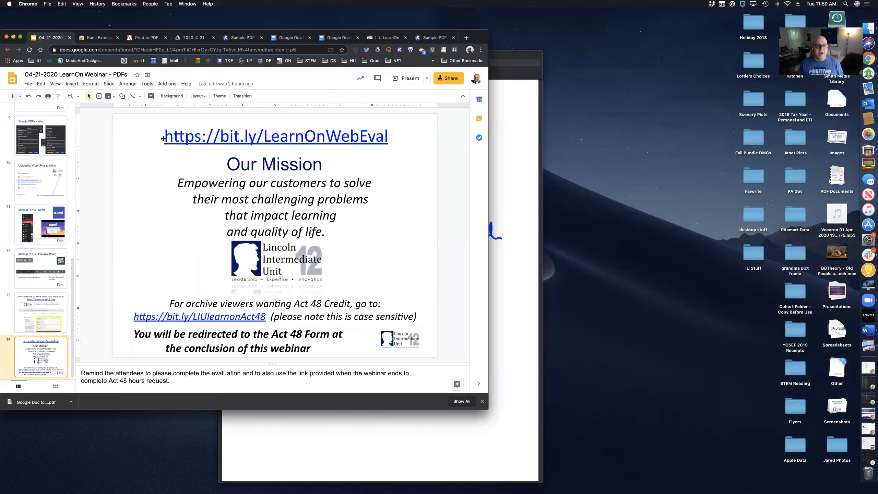
pyautogui.moveTo(166, 137); pyautogui.dragTo(388, 137)
pyautogui.press('super+c')
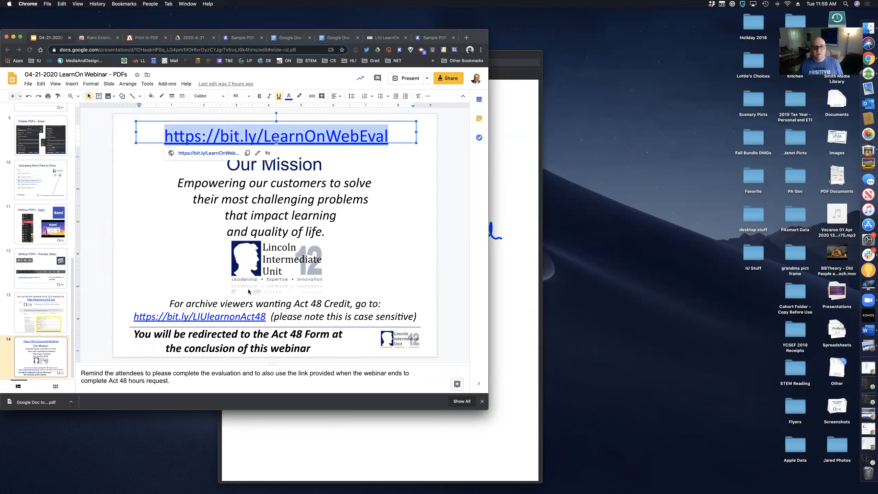
pyautogui.click(209, 316)
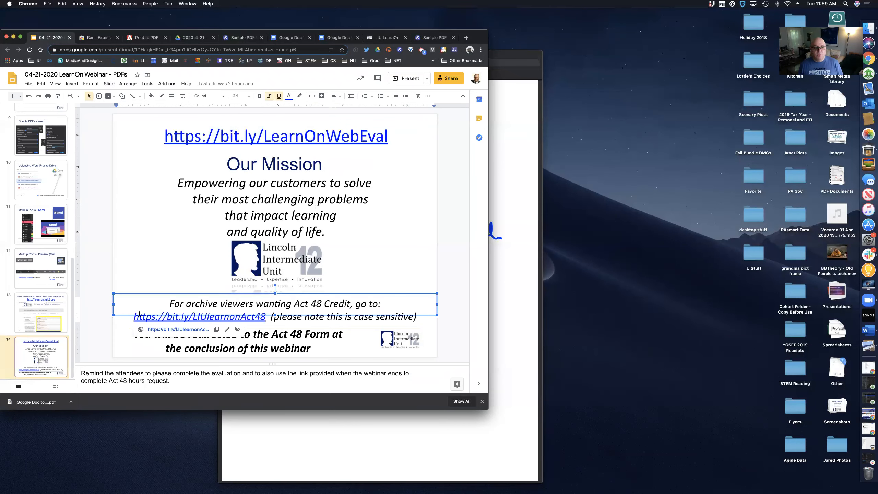
pyautogui.moveTo(136, 316); pyautogui.dragTo(263, 317)
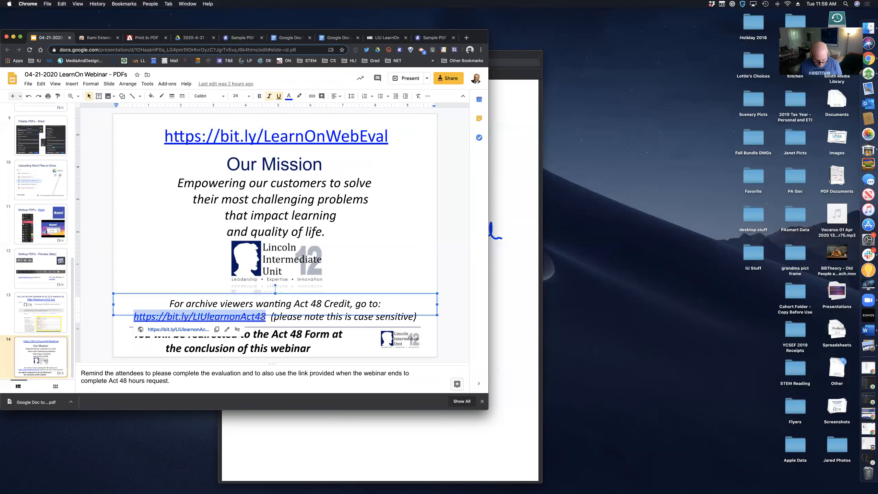